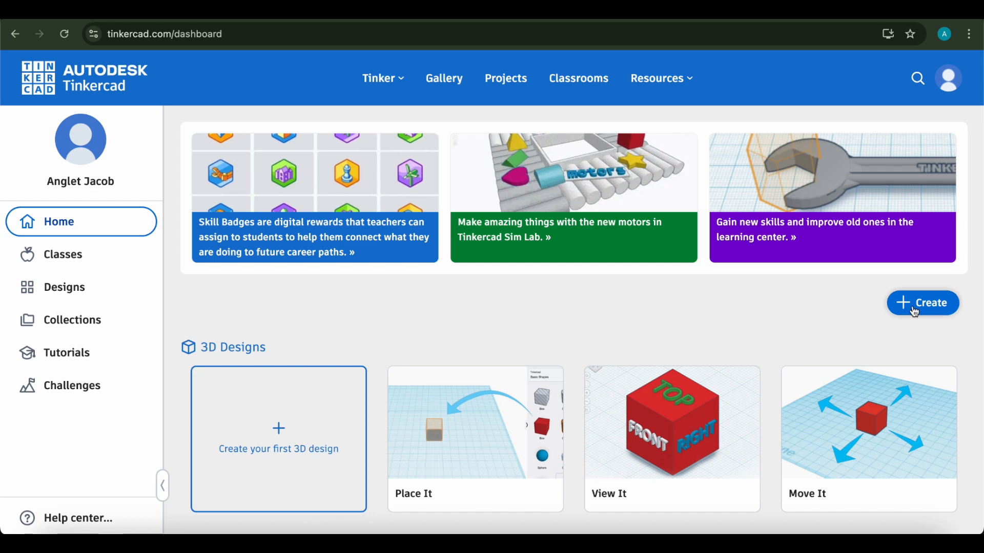
Create a new Circuits design and dismiss the hint about pre-made starter circuits.
{"action": "left_click", "coordinate": [928, 307]}
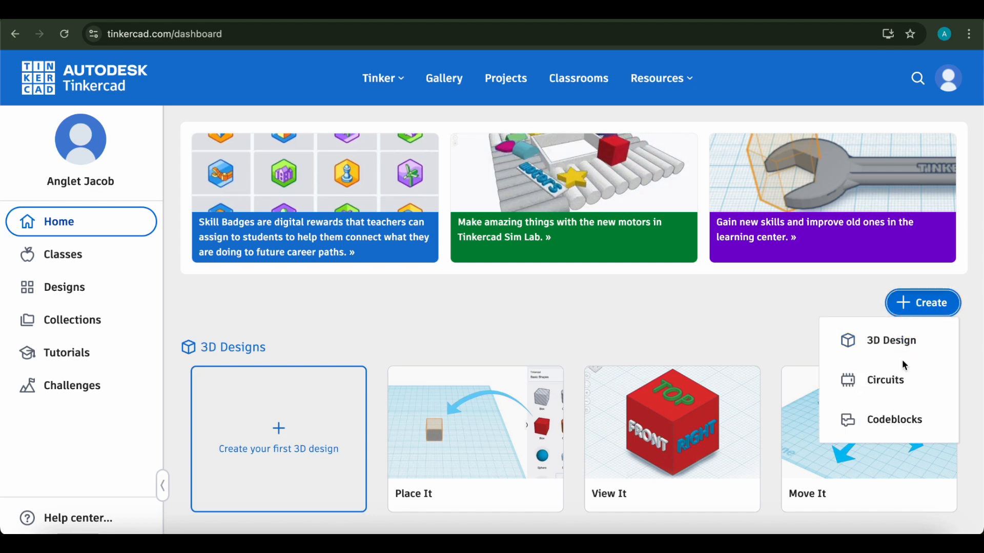
{"action": "left_click", "coordinate": [866, 391]}
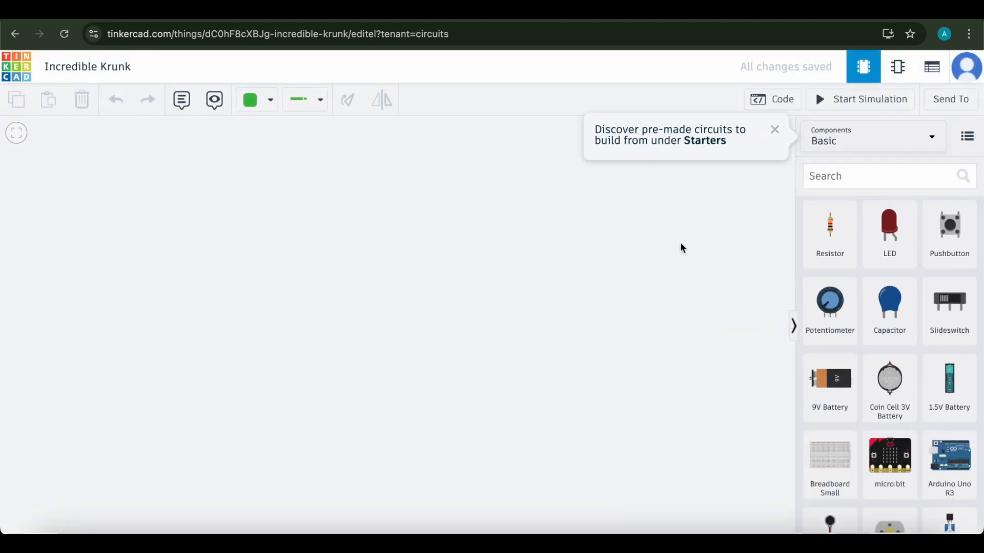
{"action": "left_click", "coordinate": [775, 132]}
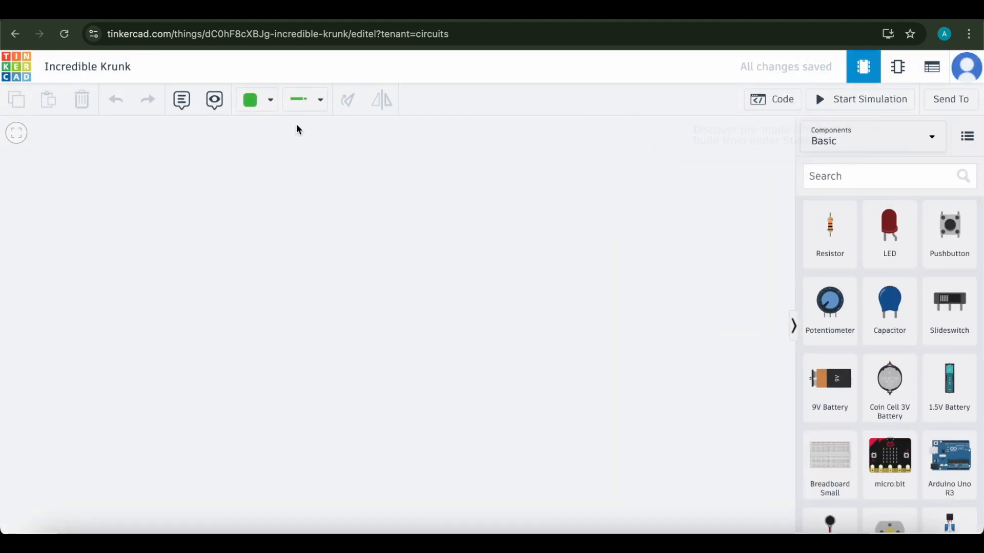
Rename the circuit design as "Use of breadboard".
{"action": "left_click", "coordinate": [104, 72]}
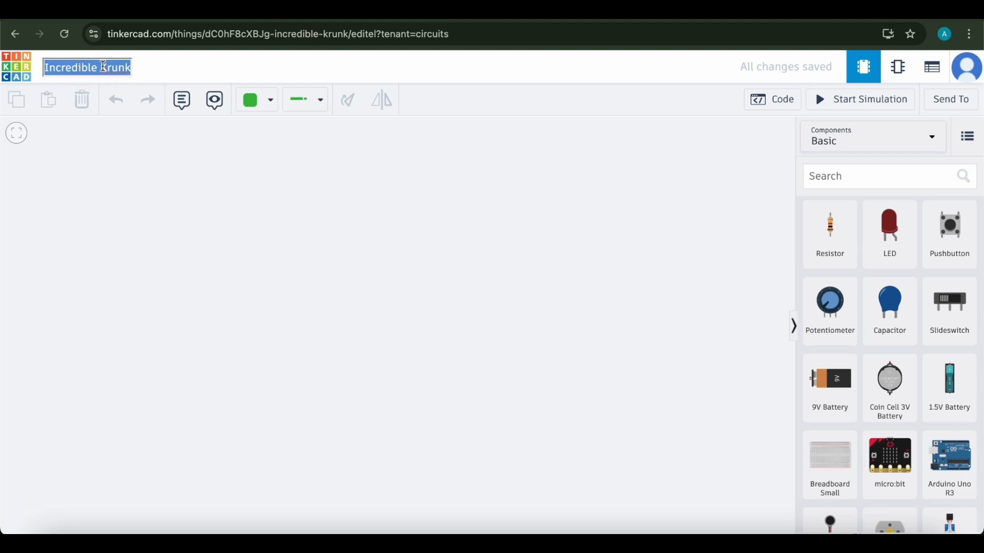
{"action": "type", "text": "Use of breadboard"}
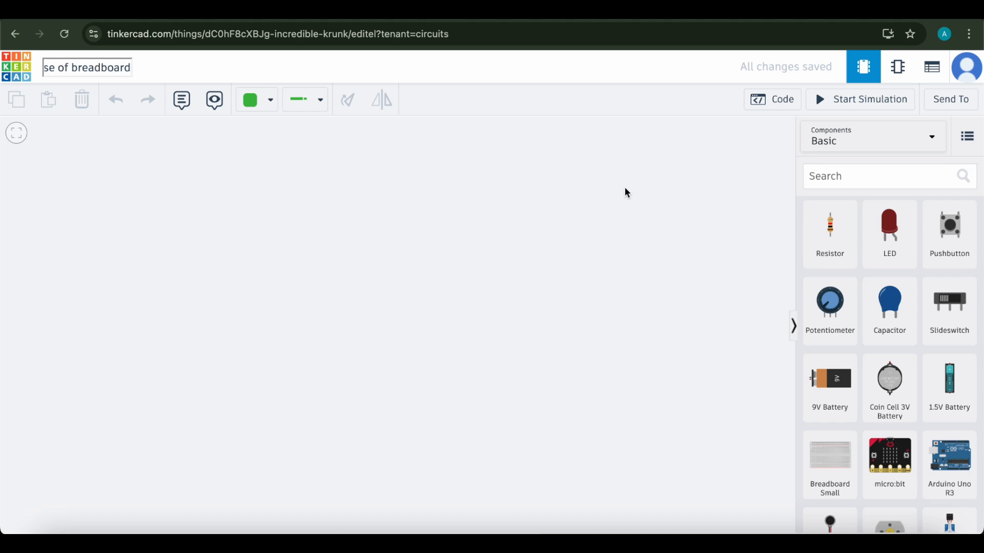
{"action": "left_click", "coordinate": [625, 188]}
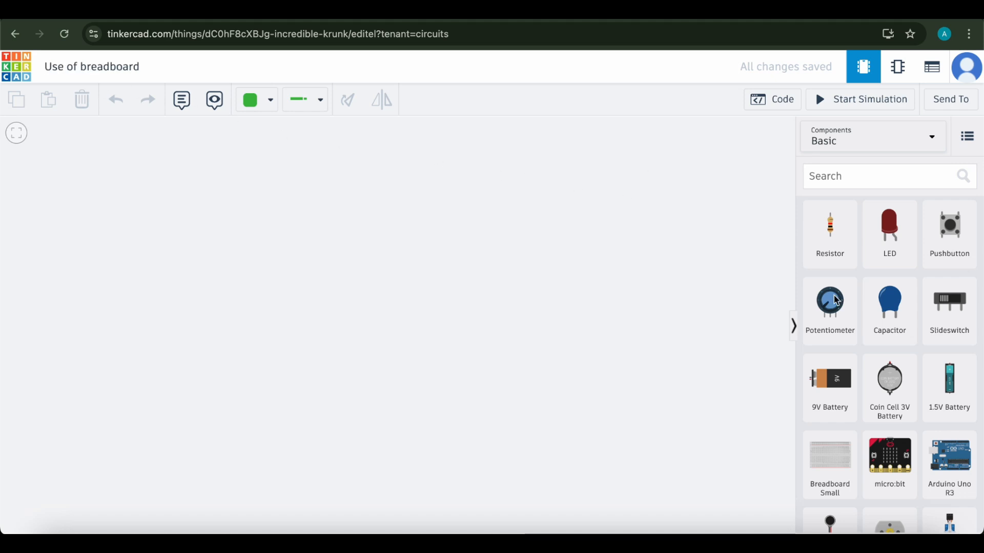
Find the Breadboard Small by searching the components for "bread" and place it near the middle of the workspace.
{"action": "scroll", "coordinate": [875, 374], "scroll_direction": "down", "scroll_amount": 1}
{"action": "scroll", "coordinate": [855, 257], "scroll_direction": "up", "scroll_amount": 1}
{"action": "left_click", "coordinate": [846, 176]}
{"action": "type", "text": "b"}
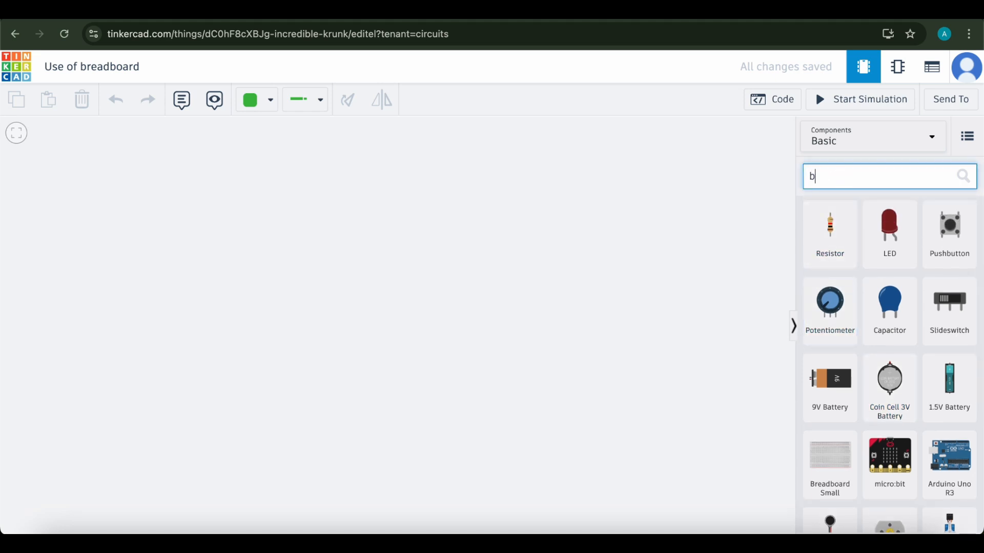
{"action": "type", "text": "read"}
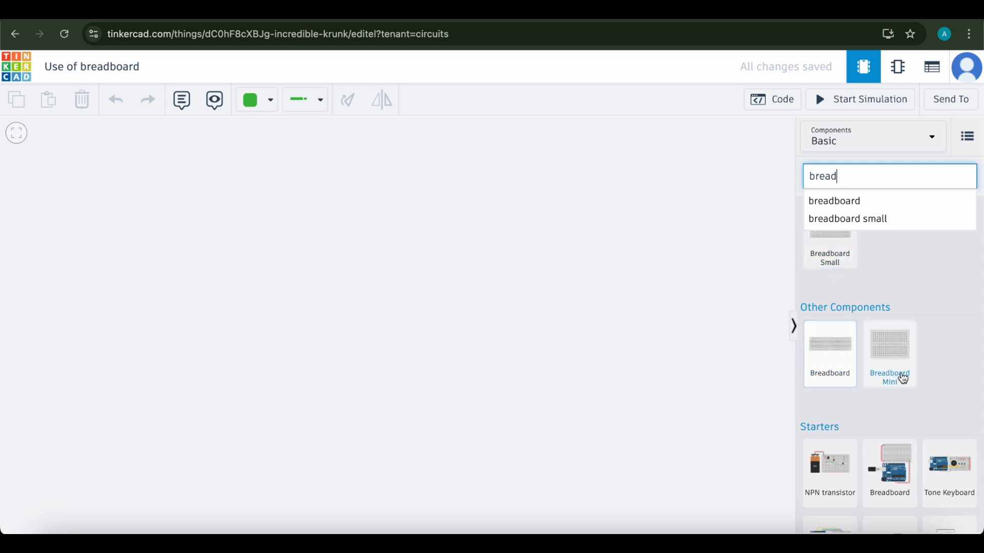
{"action": "left_click", "coordinate": [843, 220]}
{"action": "left_click_drag", "start_coordinate": [840, 242], "coordinate": [428, 277]}
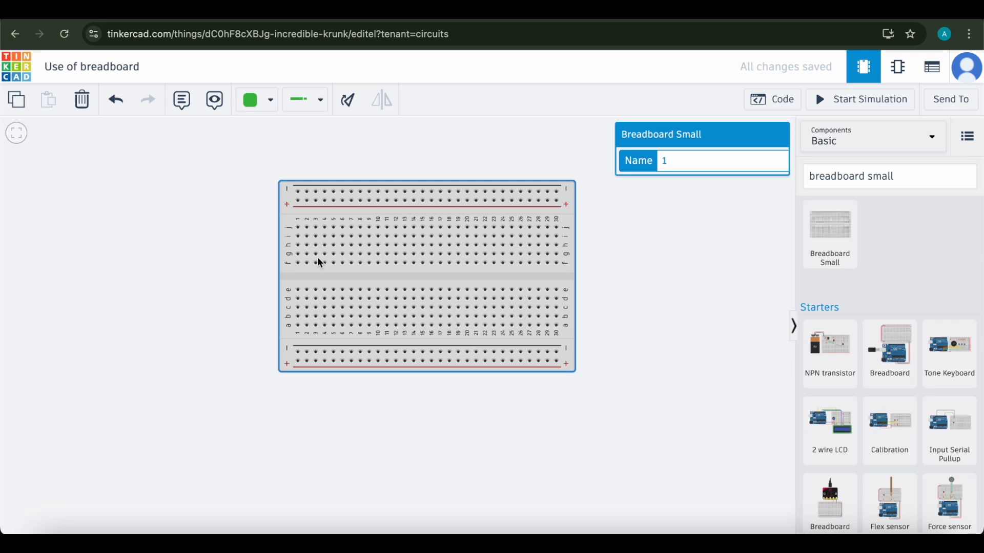
{"action": "left_click_drag", "start_coordinate": [354, 283], "coordinate": [419, 321]}
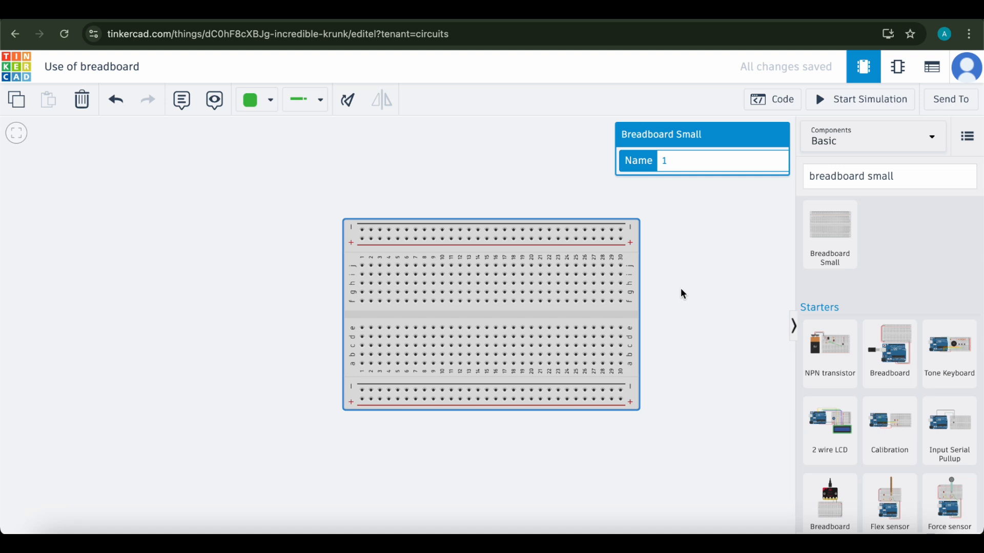
Clear the component search and place a Coin Cell 3V Battery beside the breadboard, next to its column 1 end.
{"action": "left_click", "coordinate": [902, 174]}
{"action": "key", "text": "BackSpace"}
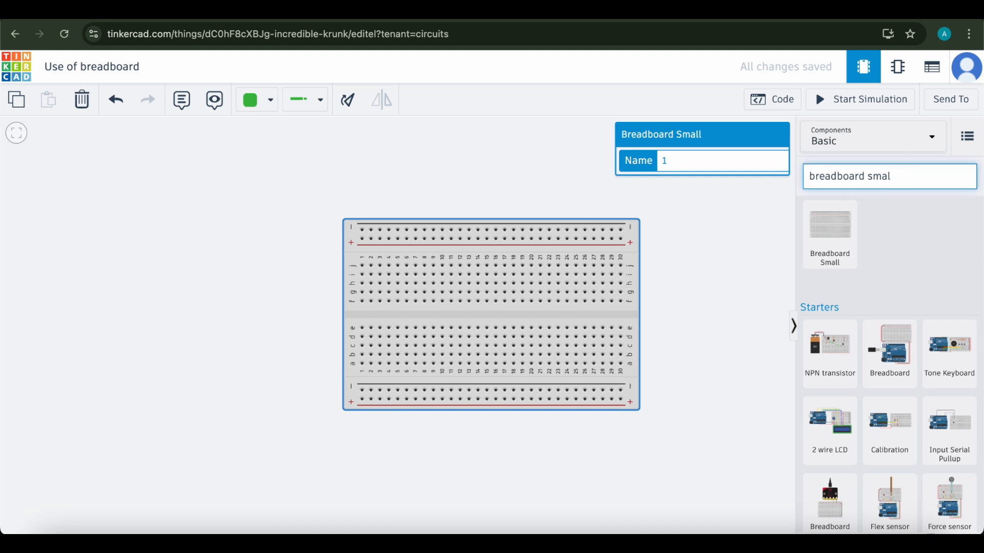
{"action": "key", "text": "BackSpace"}
{"action": "key", "text": "BackSpace"}
{"action": "key", "text": "BackSpace"}
{"action": "key", "text": "BackSpace"}
{"action": "key", "text": "BackSpace"}
{"action": "key", "text": "BackSpace"}
{"action": "key", "text": "BackSpace"}
{"action": "key", "text": "BackSpace"}
{"action": "key", "text": "BackSpace"}
{"action": "key", "text": "BackSpace"}
{"action": "key", "text": "BackSpace"}
{"action": "key", "text": "BackSpace"}
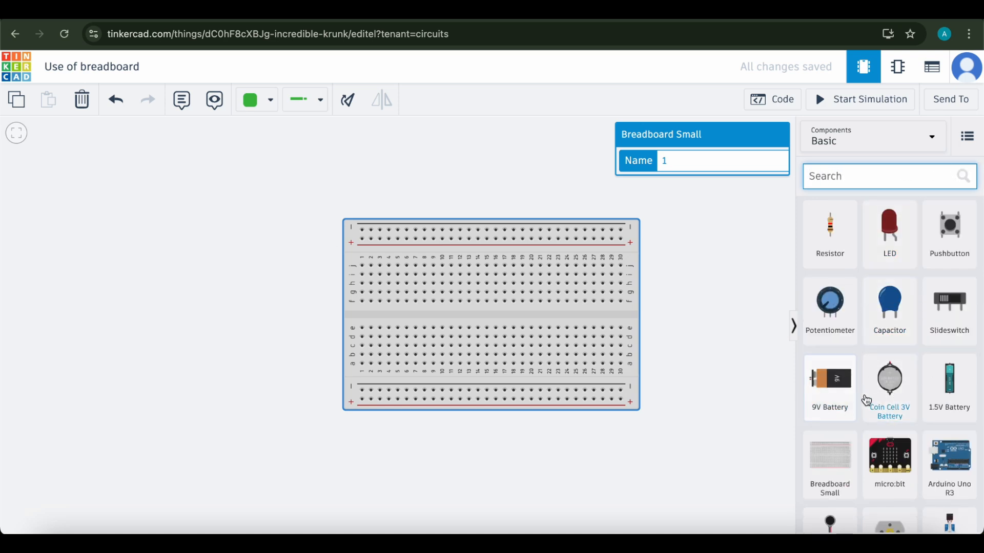
{"action": "left_click_drag", "start_coordinate": [892, 405], "coordinate": [266, 303]}
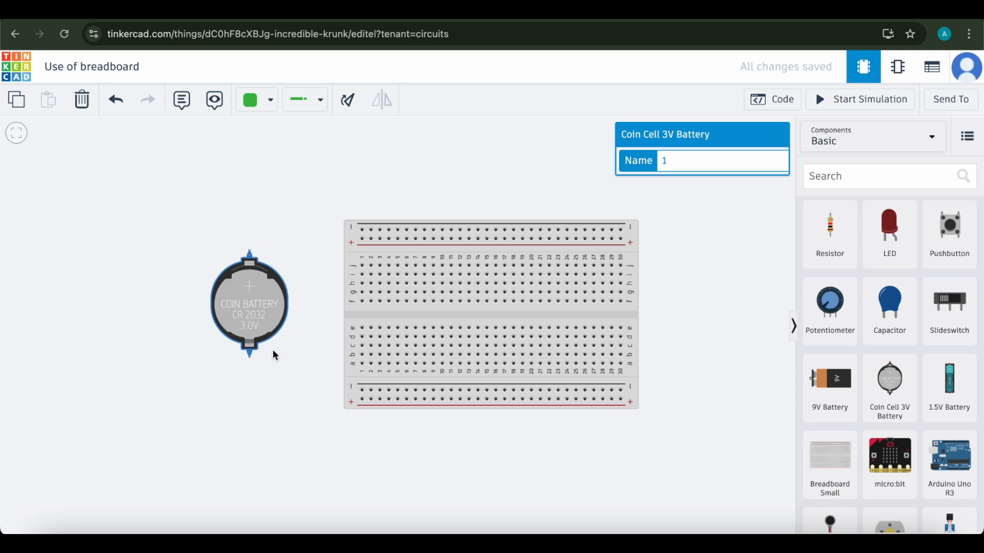
Wire the coin cell's positive terminal to the first hole of the breadboard's upper positive rail, with one corner bend.
{"action": "left_click", "coordinate": [250, 252]}
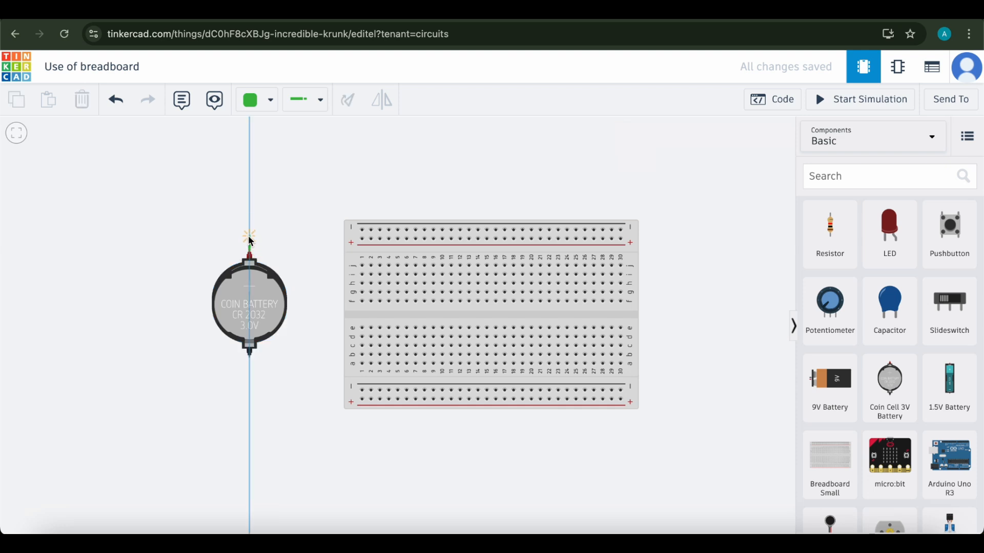
{"action": "left_click", "coordinate": [249, 238]}
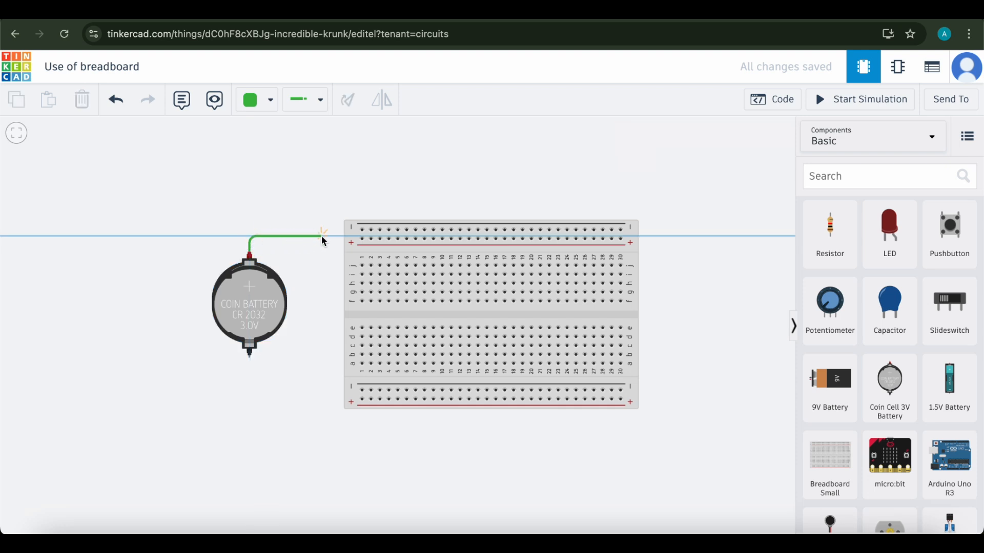
{"action": "left_click", "coordinate": [363, 240]}
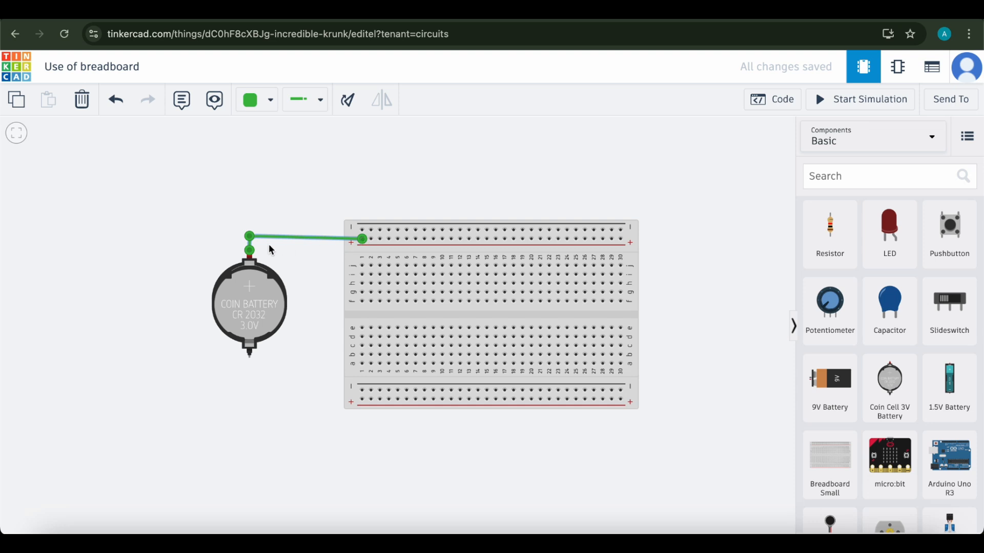
Wire the coin cell's negative terminal around the battery to the first hole of the breadboard's upper negative rail.
{"action": "left_click", "coordinate": [249, 358]}
{"action": "left_click", "coordinate": [248, 385]}
{"action": "left_click", "coordinate": [180, 387]}
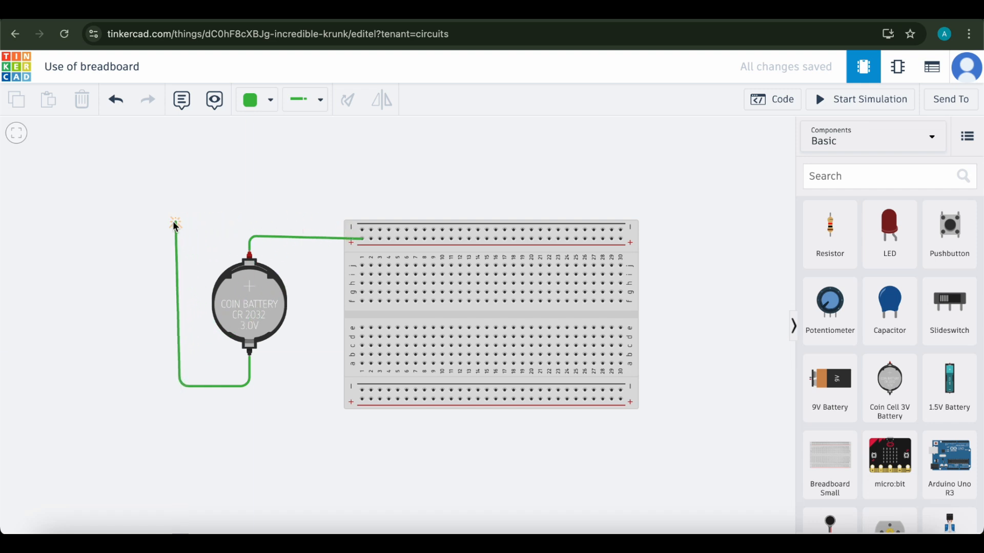
{"action": "left_click", "coordinate": [178, 223]}
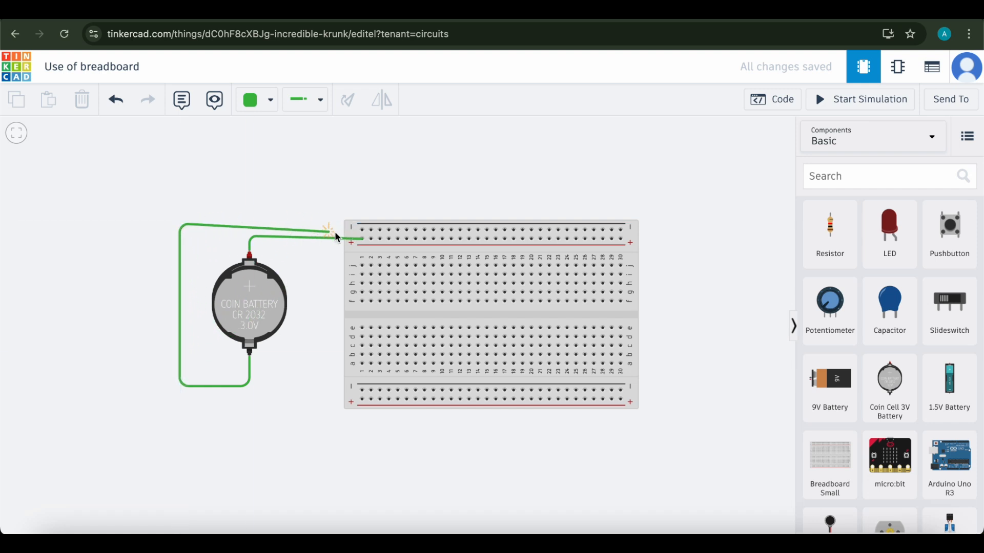
{"action": "left_click", "coordinate": [361, 230]}
{"action": "left_click", "coordinate": [362, 230]}
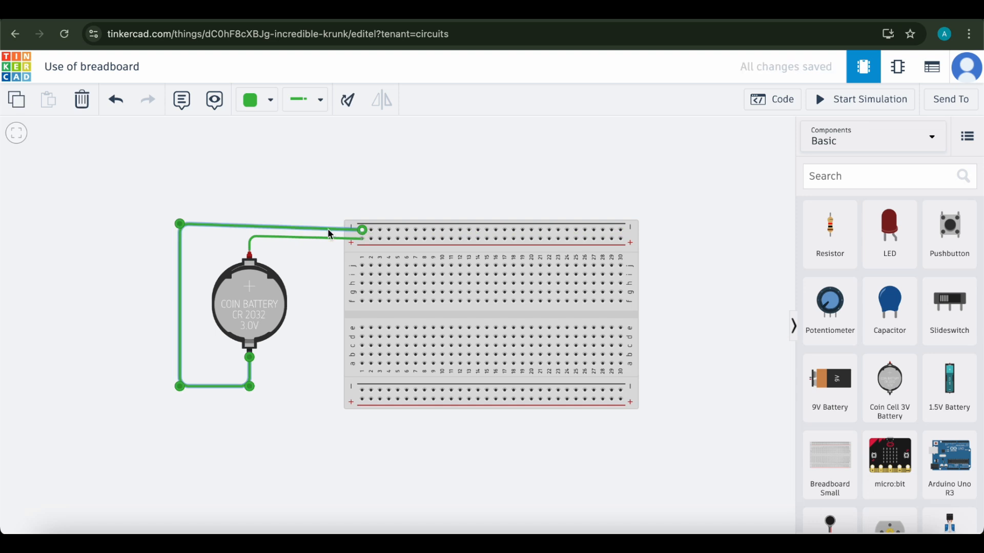
Adjust the corner points of both battery wires so their runs into the breadboard rails are horizontal.
{"action": "left_click_drag", "start_coordinate": [178, 223], "coordinate": [178, 231]}
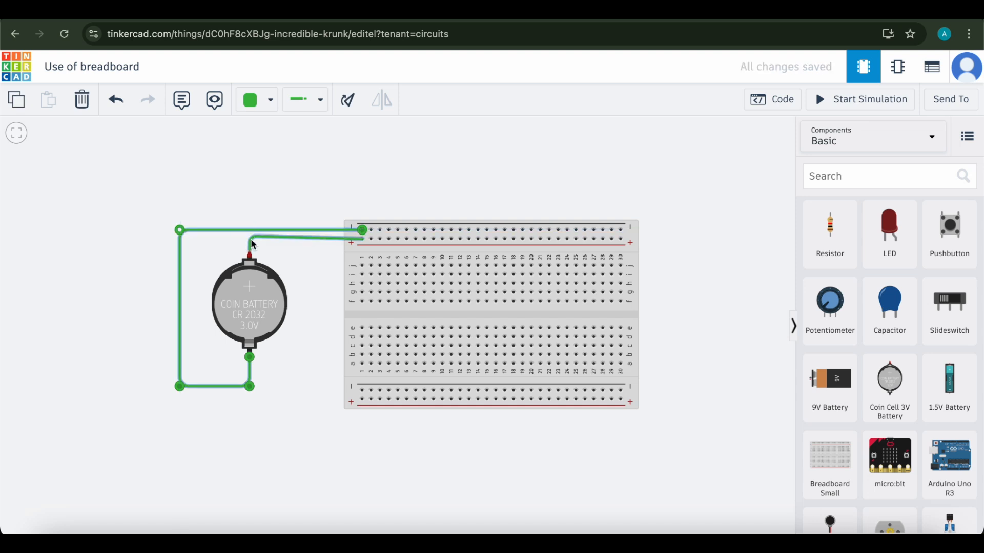
{"action": "left_click", "coordinate": [253, 244]}
{"action": "left_click_drag", "start_coordinate": [246, 234], "coordinate": [249, 241]}
{"action": "left_click", "coordinate": [300, 262]}
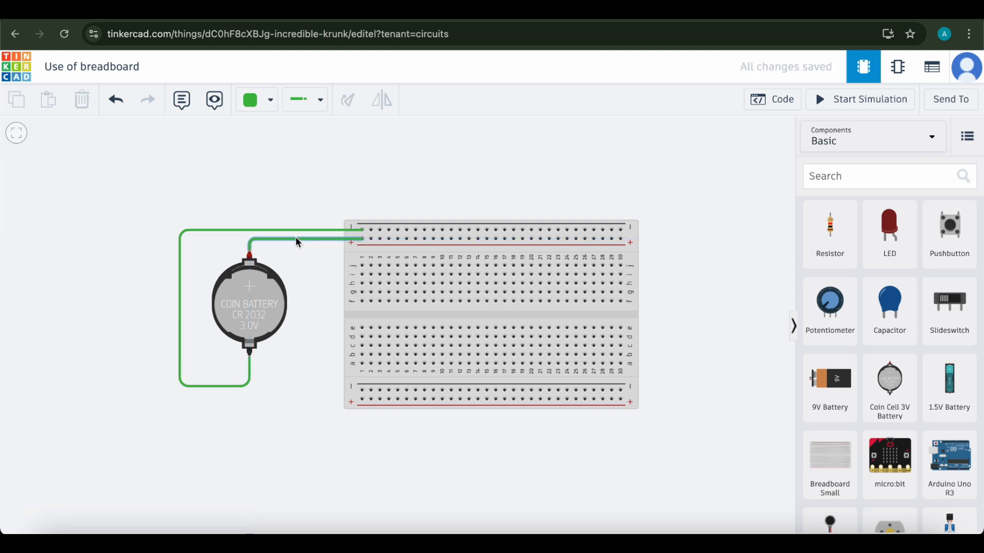
Change the color of the wire on the battery's positive terminal to Red.
{"action": "left_click", "coordinate": [296, 237]}
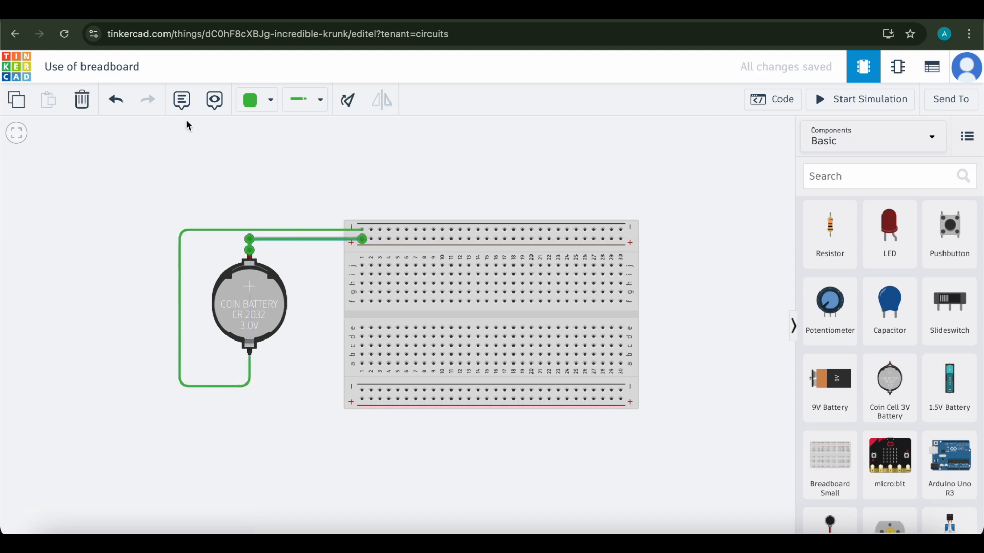
{"action": "left_click", "coordinate": [270, 104]}
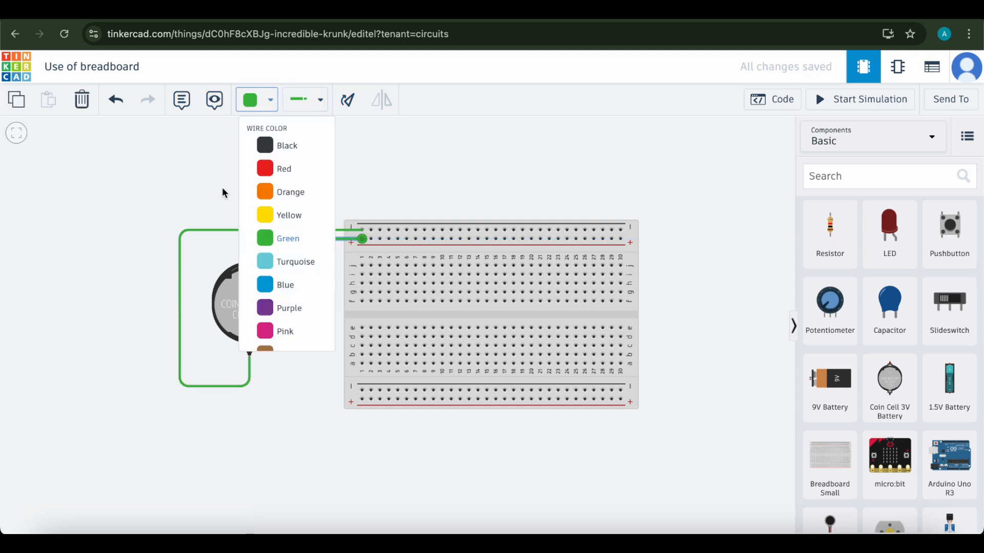
{"action": "left_click", "coordinate": [286, 180]}
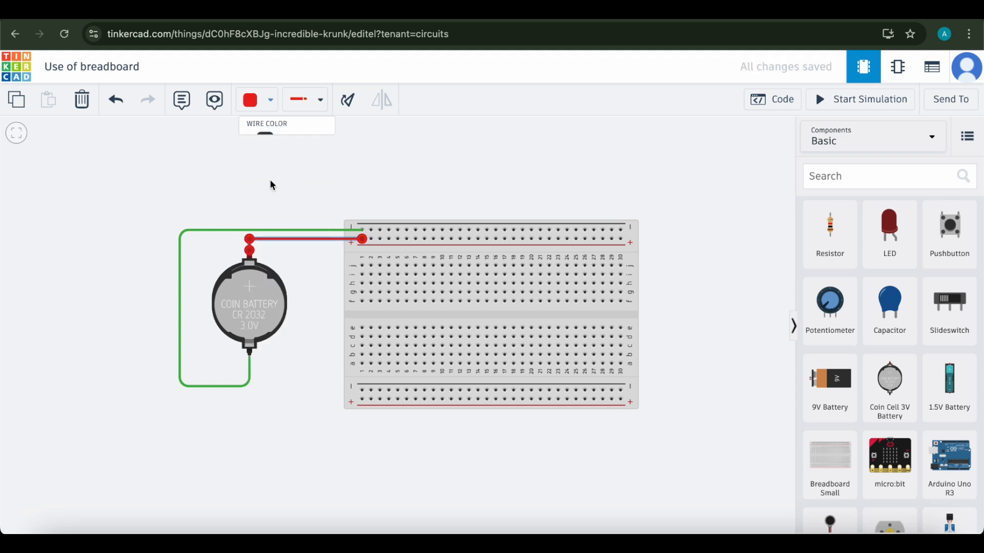
Change the color of the wire on the battery's negative terminal to Black.
{"action": "left_click", "coordinate": [217, 226]}
{"action": "left_click", "coordinate": [217, 227]}
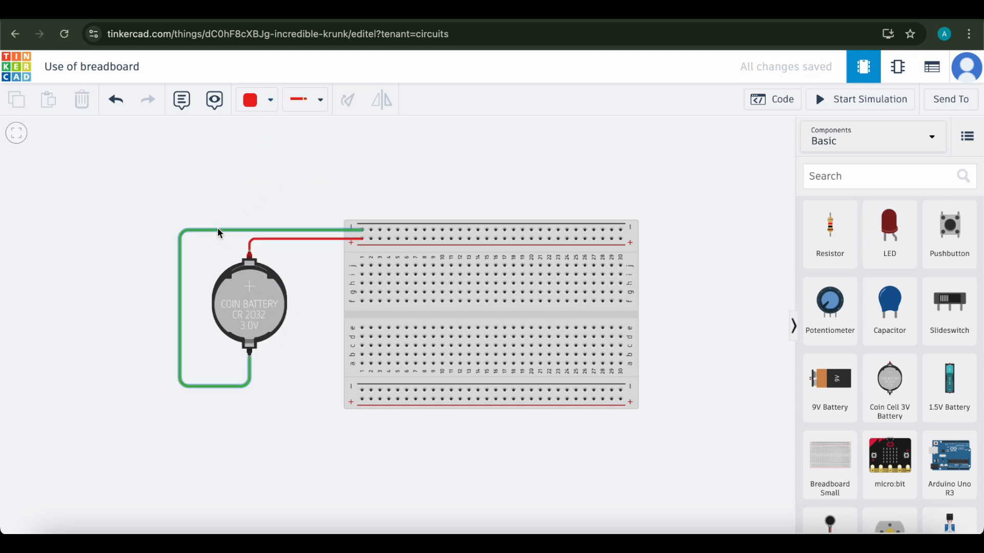
{"action": "left_click", "coordinate": [265, 105]}
{"action": "left_click", "coordinate": [274, 149]}
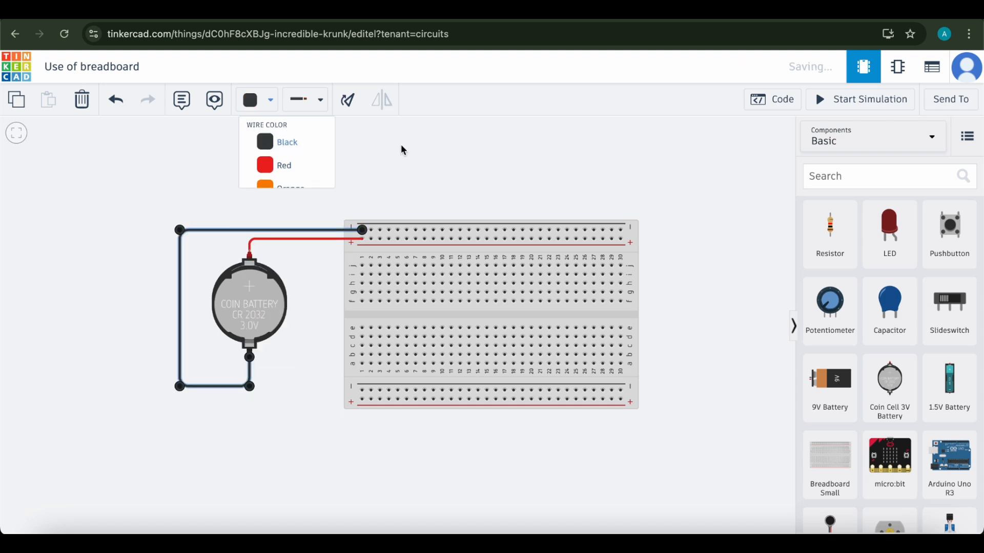
{"action": "left_click", "coordinate": [567, 180]}
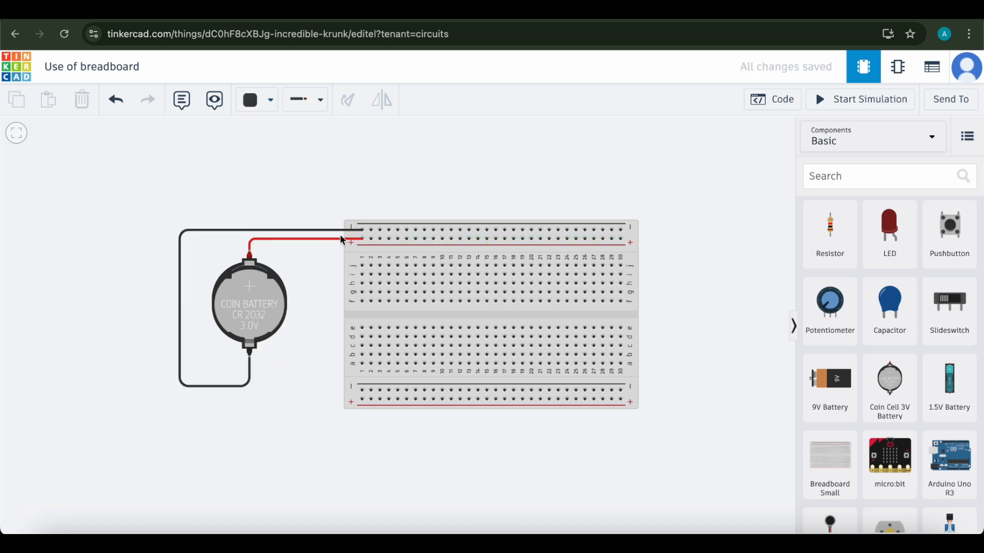
Search the components for "led" and place an LED with its legs in row f, columns 18 and 19 of the breadboard.
{"action": "left_click", "coordinate": [856, 179]}
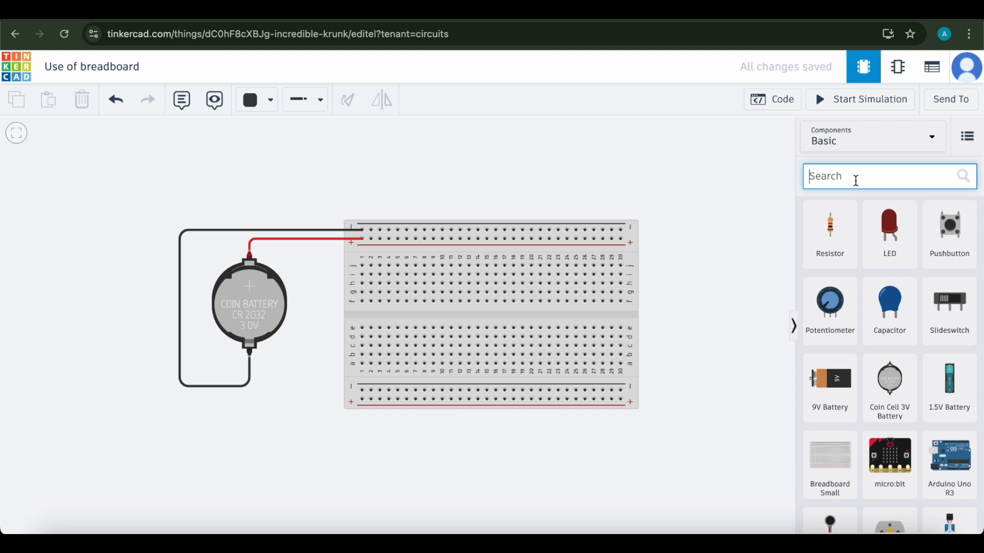
{"action": "type", "text": "led"}
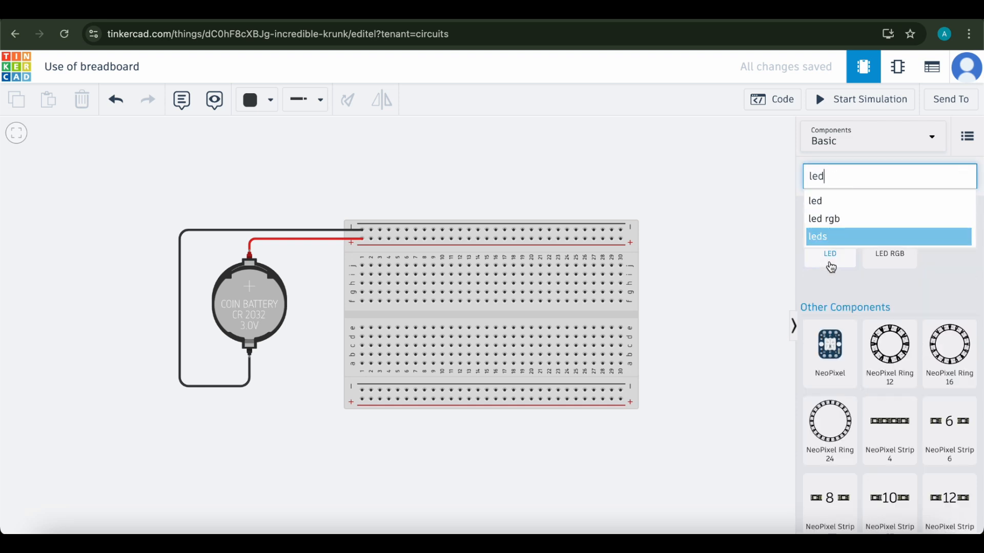
{"action": "left_click", "coordinate": [833, 201]}
{"action": "left_click_drag", "start_coordinate": [830, 237], "coordinate": [506, 281]}
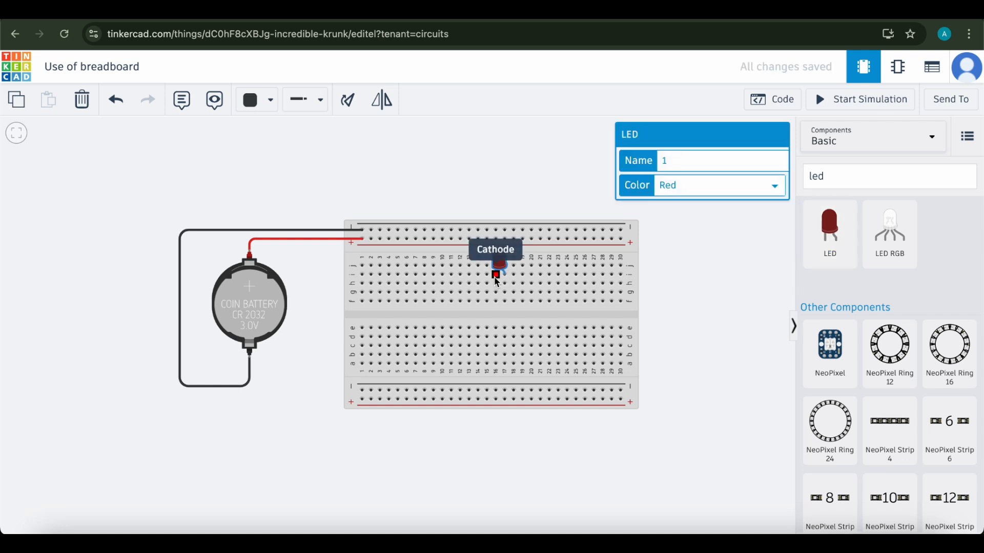
{"action": "left_click_drag", "start_coordinate": [504, 268], "coordinate": [523, 293]}
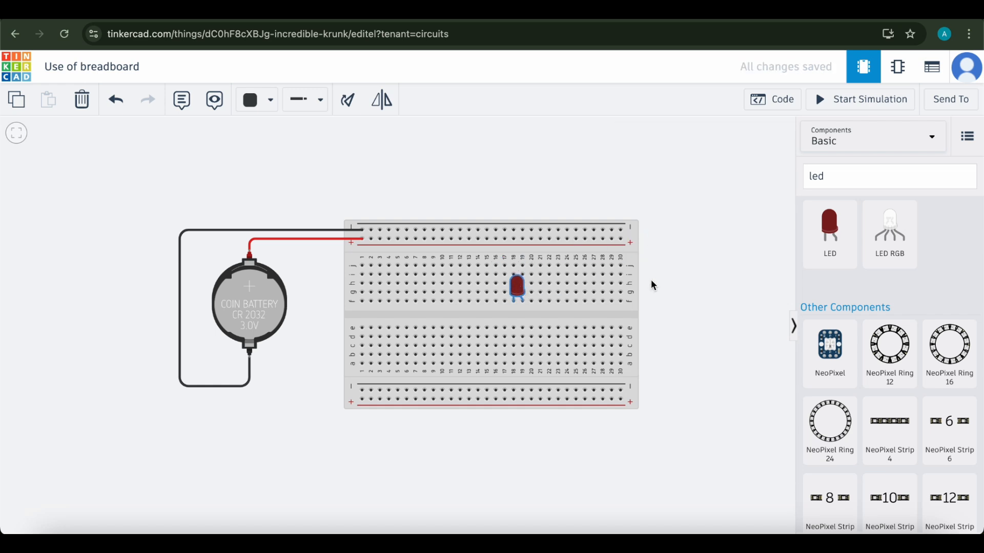
{"action": "left_click", "coordinate": [697, 271]}
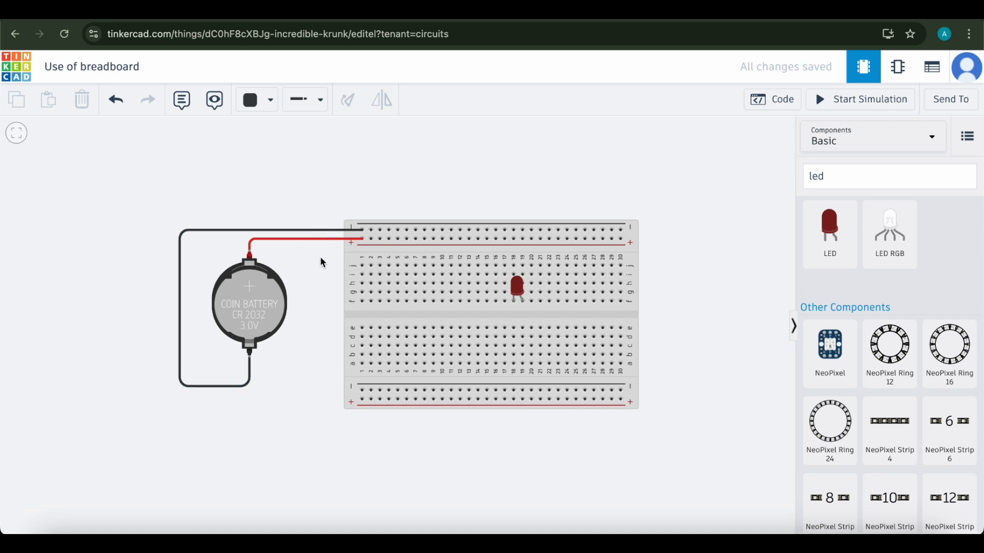
Wire the LED's column 19 from row j to the breadboard's upper positive rail.
{"action": "left_click", "coordinate": [523, 266]}
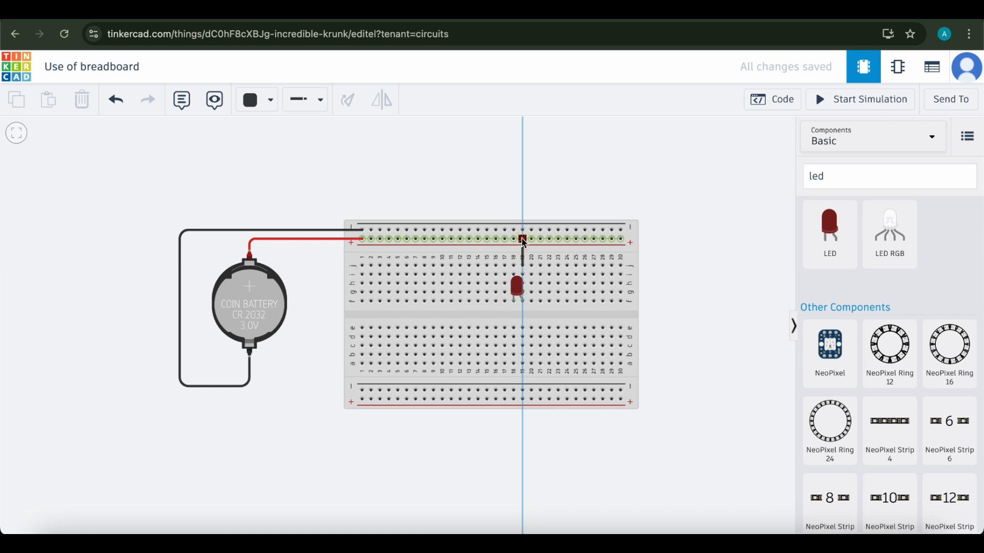
{"action": "left_click", "coordinate": [522, 239]}
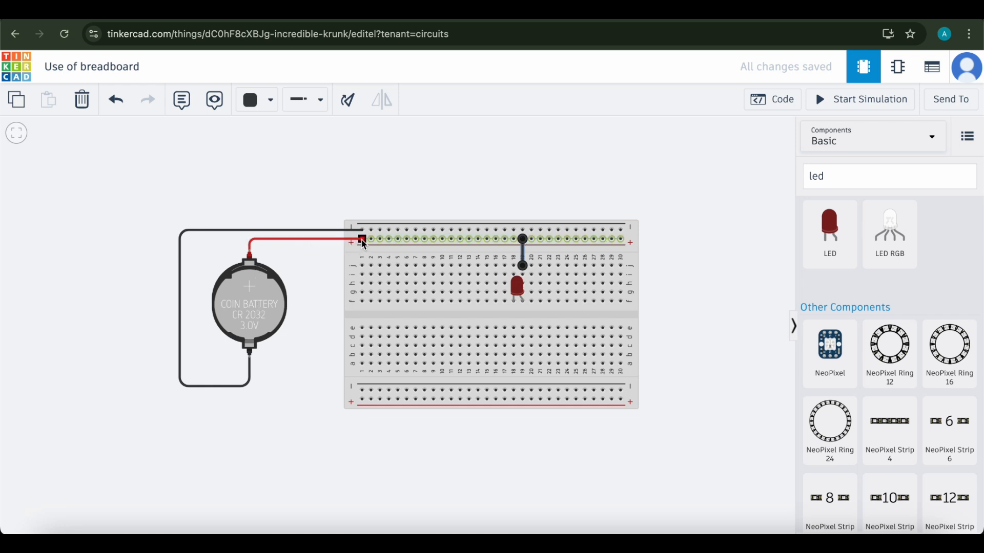
{"action": "left_click_drag", "start_coordinate": [387, 239], "coordinate": [522, 240]}
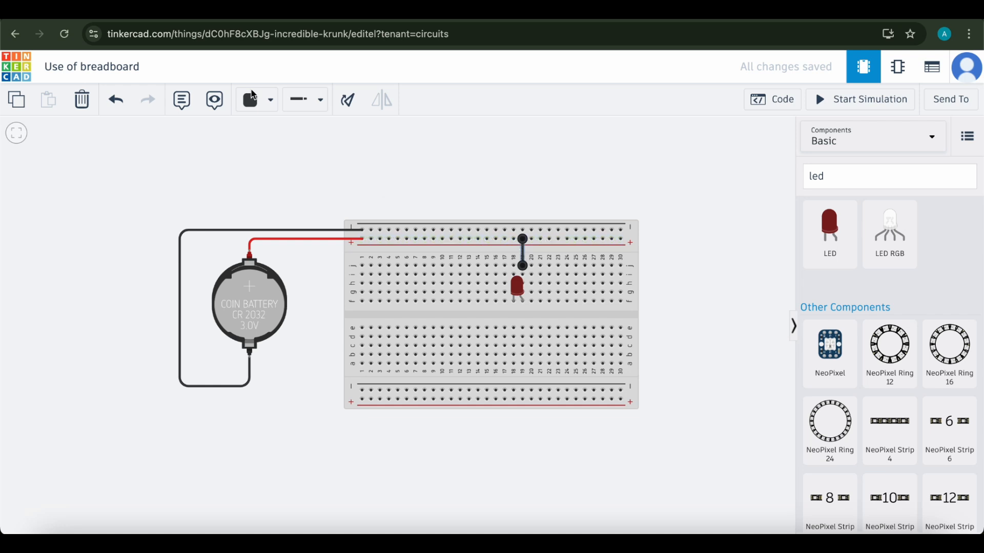
Change the color of the wire between the LED's column 19 and the positive rail to Red.
{"action": "left_click", "coordinate": [261, 100]}
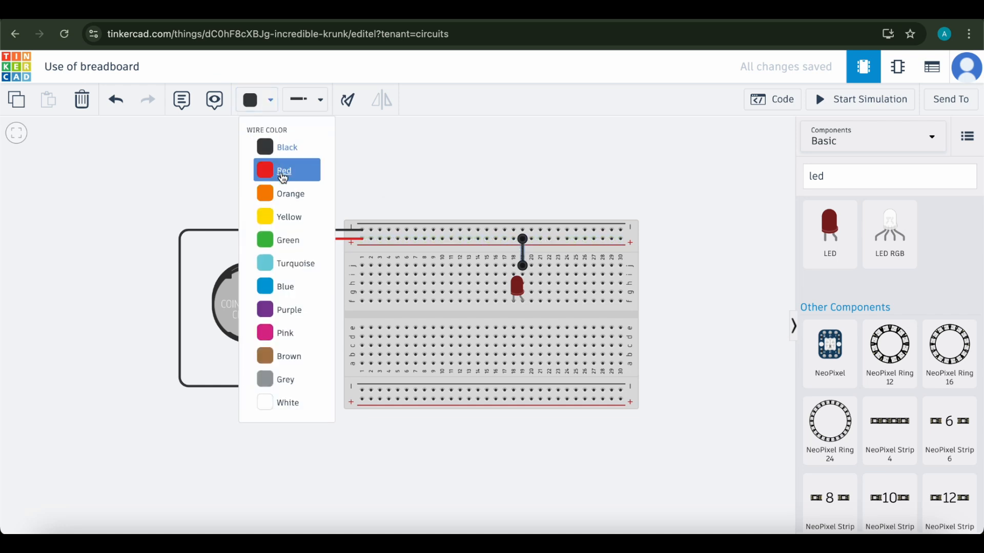
{"action": "left_click", "coordinate": [281, 170]}
{"action": "left_click", "coordinate": [613, 183]}
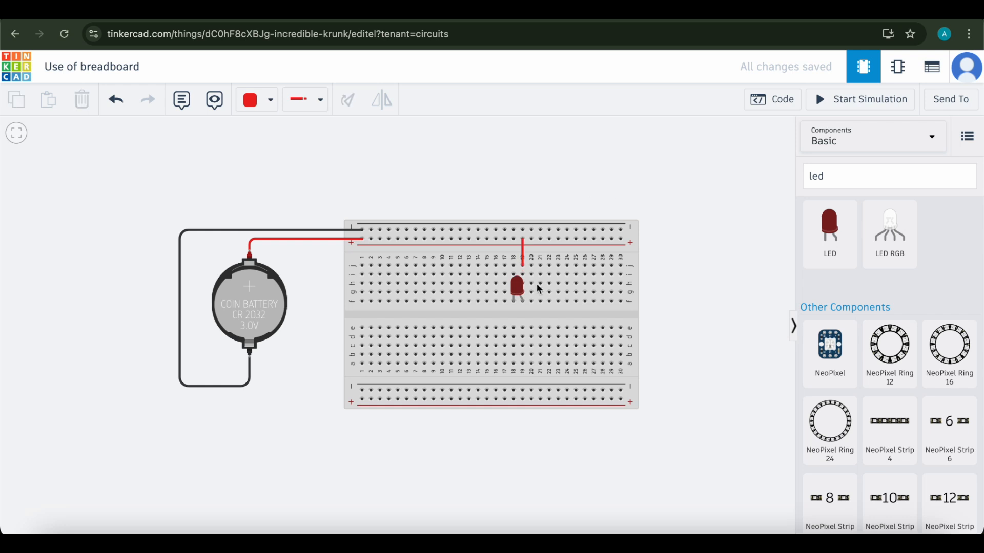
Wire the LED's column 18 from row j to the breadboard's upper negative rail and color the wire Black.
{"action": "left_click", "coordinate": [513, 265]}
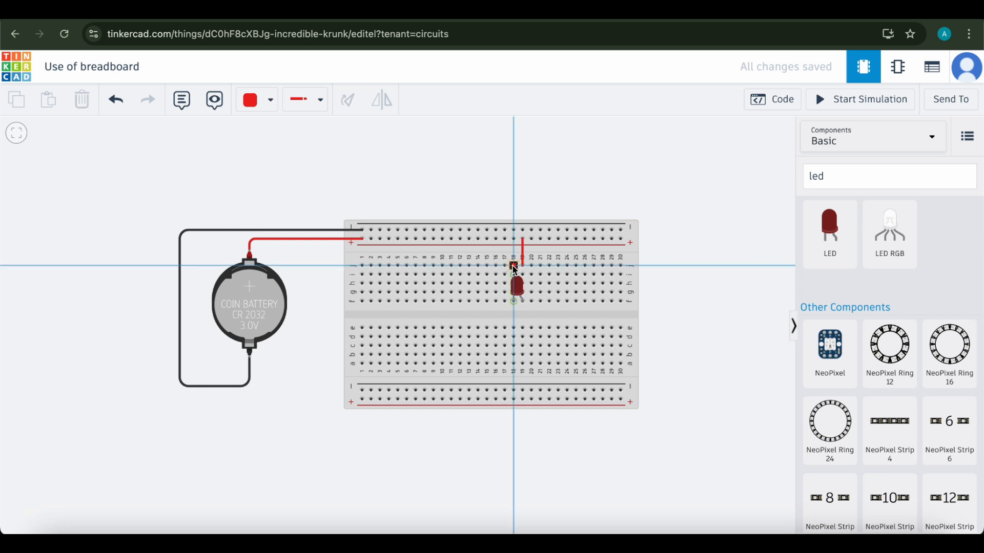
{"action": "left_click", "coordinate": [513, 230]}
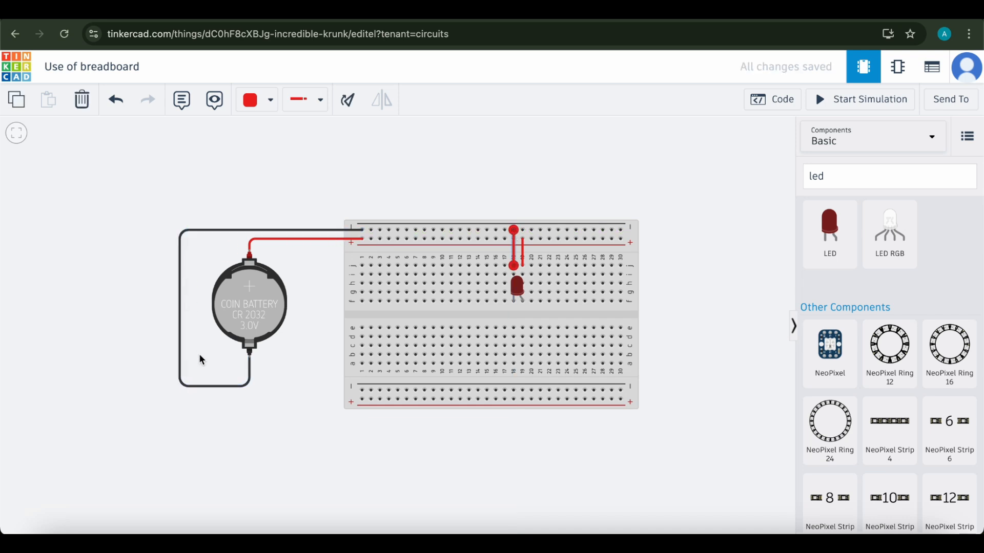
{"action": "left_click", "coordinate": [259, 100]}
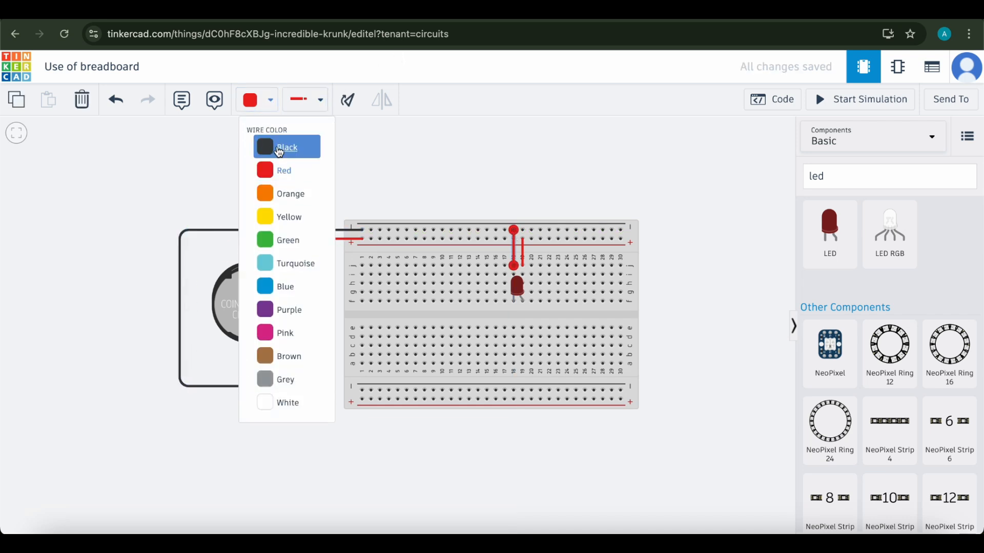
{"action": "left_click", "coordinate": [279, 153]}
{"action": "left_click", "coordinate": [640, 165]}
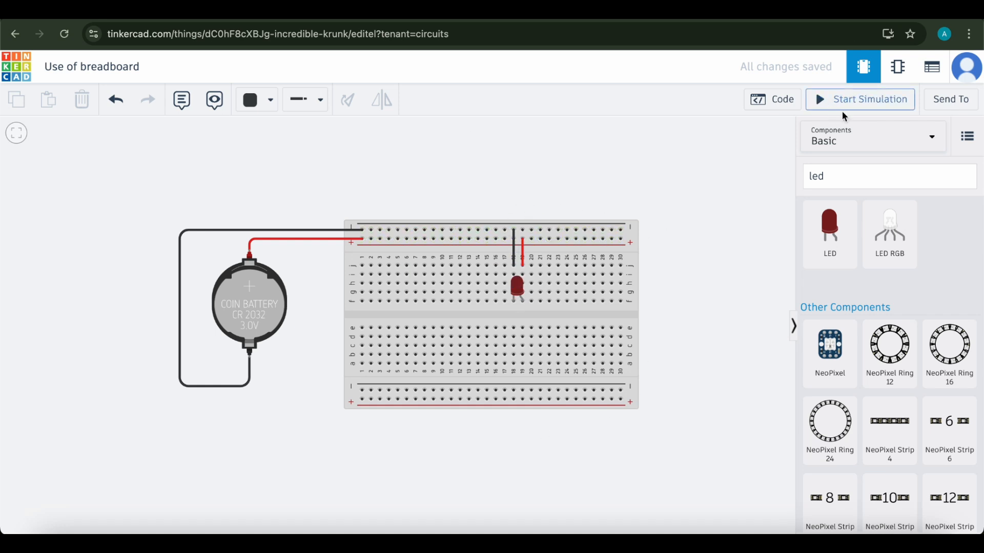
Run the simulation, examine the warning marker beside the LED, and stop the simulation.
{"action": "left_click", "coordinate": [858, 100]}
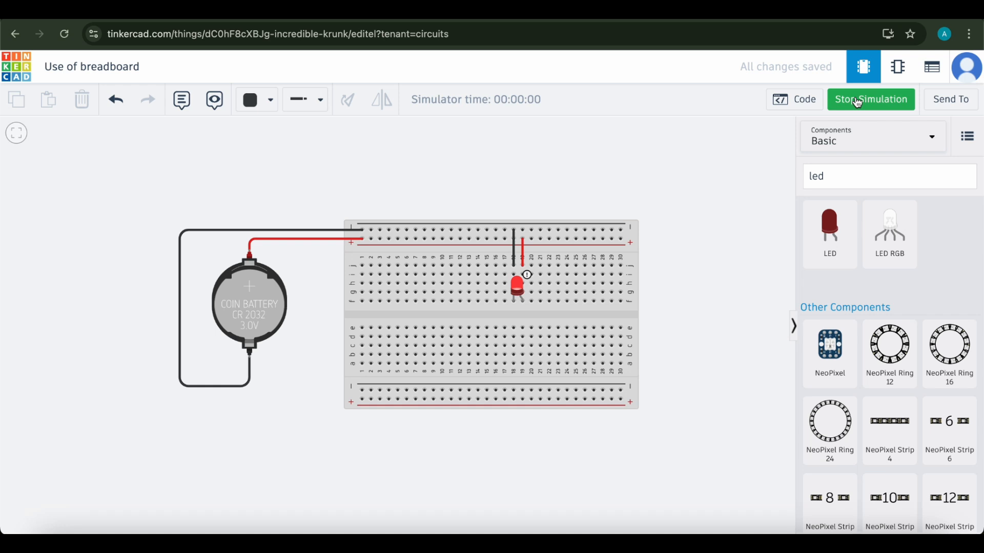
{"action": "left_click", "coordinate": [529, 282]}
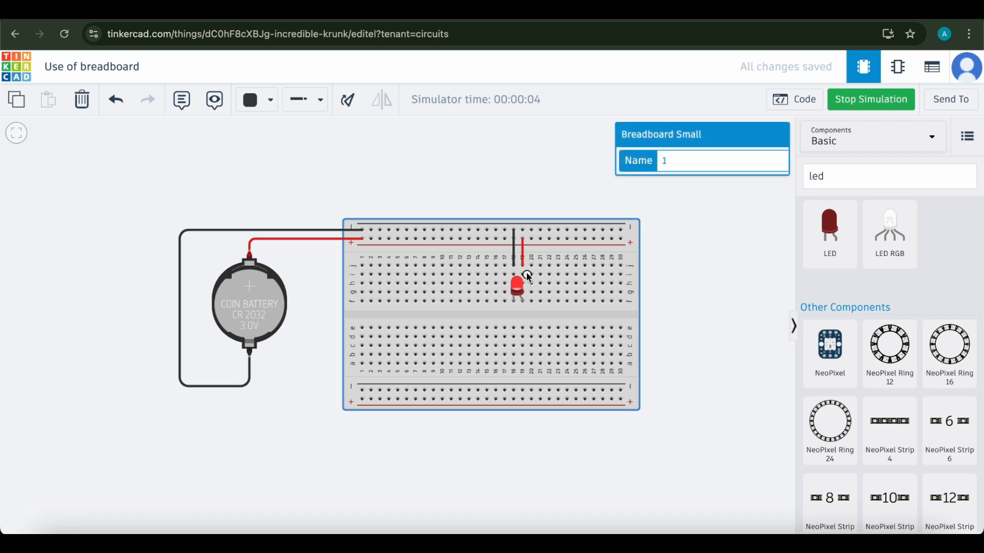
{"action": "left_click", "coordinate": [696, 261]}
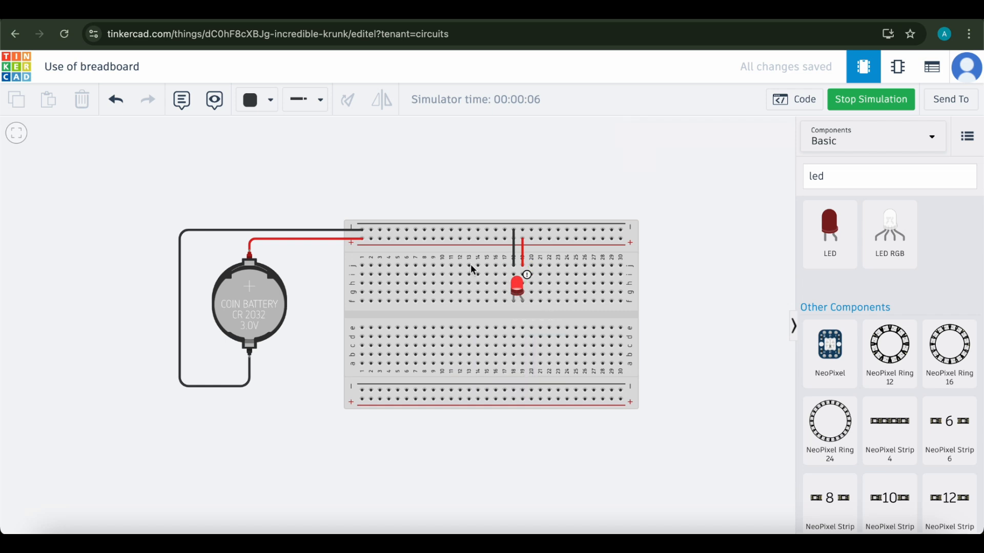
{"action": "left_click", "coordinate": [859, 103]}
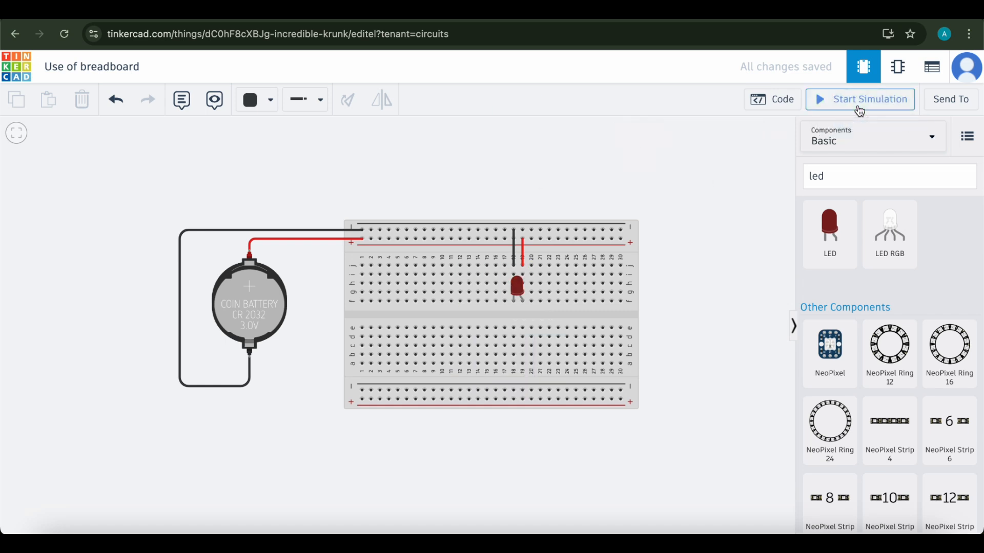
Replace the black wire in column 18 with a 1 kΩ resistor, found by searching "resistor", between the upper negative rail and row j.
{"action": "left_click", "coordinate": [515, 256]}
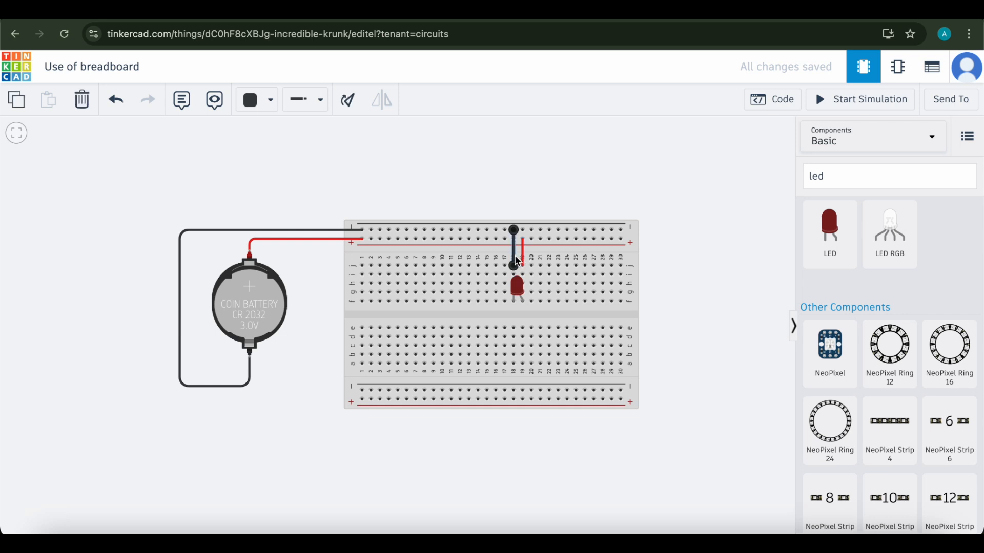
{"action": "key", "text": "Delete"}
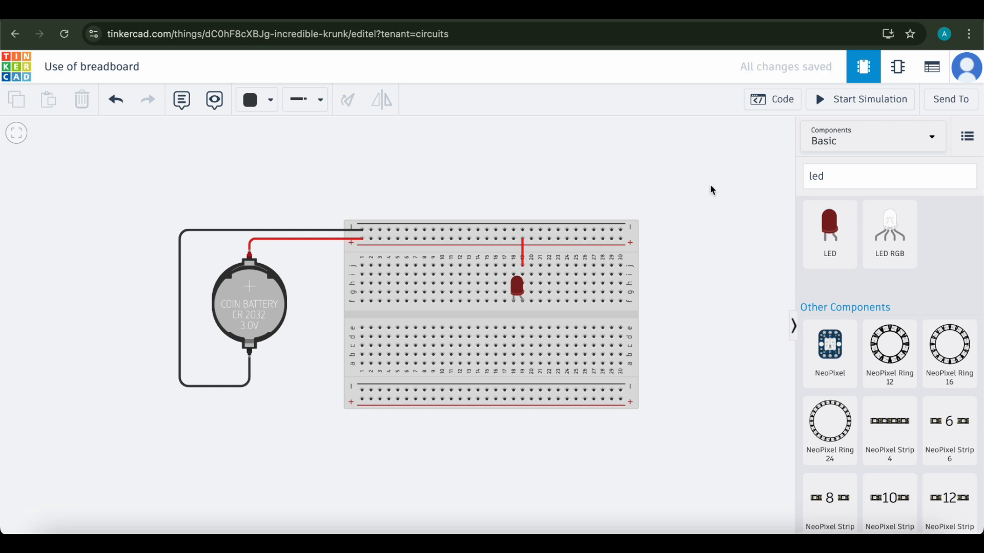
{"action": "left_click", "coordinate": [859, 181]}
{"action": "key", "text": "BackSpace"}
{"action": "key", "text": "BackSpace"}
{"action": "key", "text": "BackSpace"}
{"action": "type", "text": "resu"}
{"action": "key", "text": "BackSpace"}
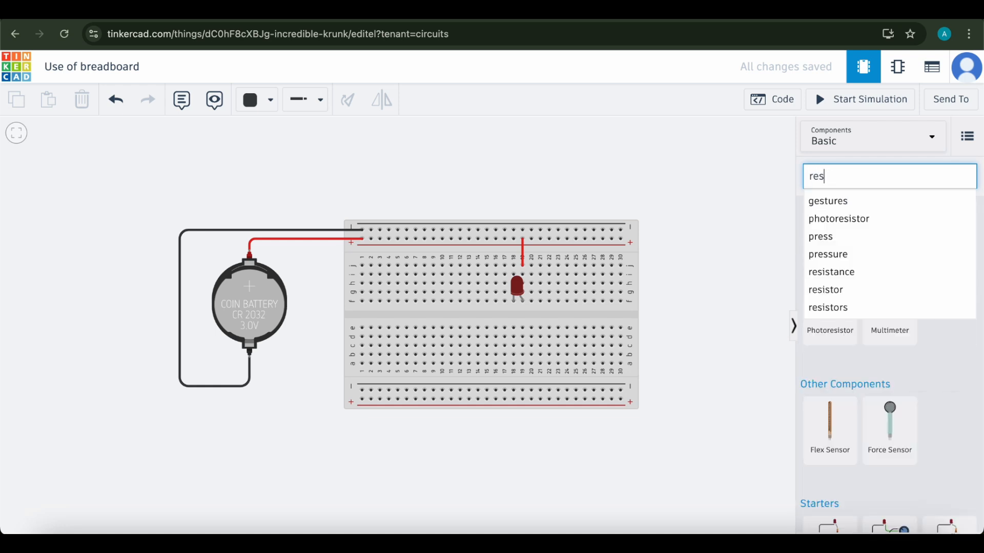
{"action": "left_click", "coordinate": [826, 290]}
{"action": "left_click_drag", "start_coordinate": [830, 231], "coordinate": [515, 249]}
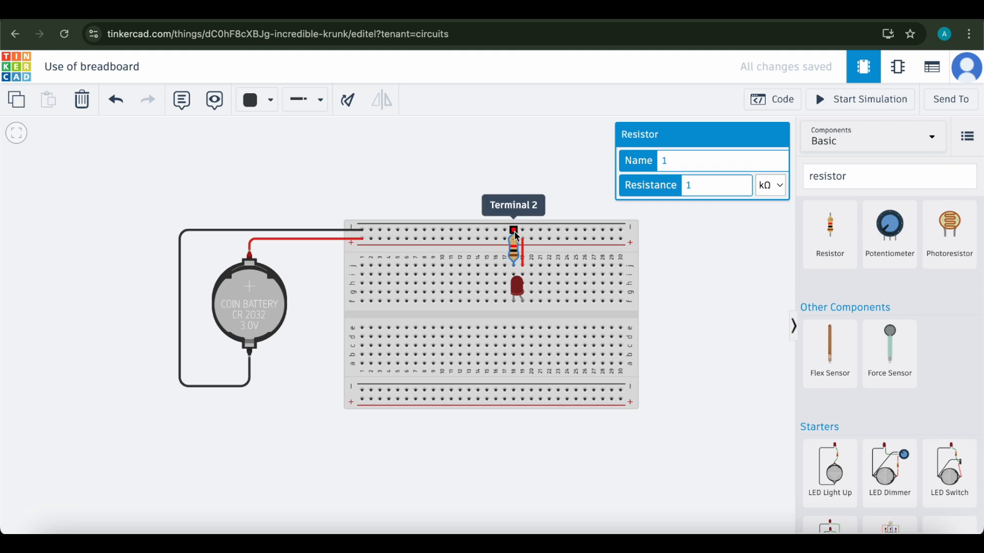
{"action": "left_click_drag", "start_coordinate": [517, 240], "coordinate": [515, 264]}
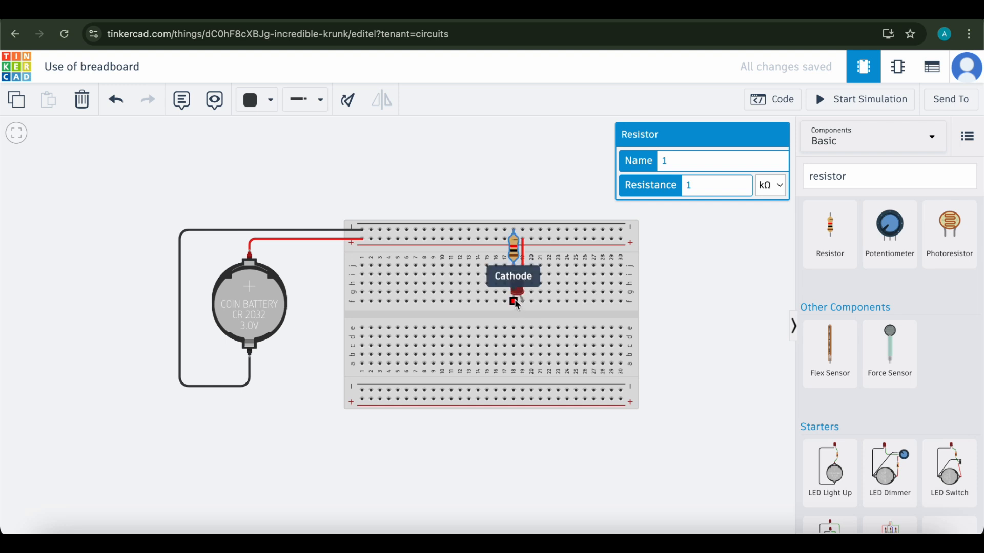
Run the simulation to check the LED with the resistor on its cathode side, and stop it.
{"action": "left_click", "coordinate": [551, 176]}
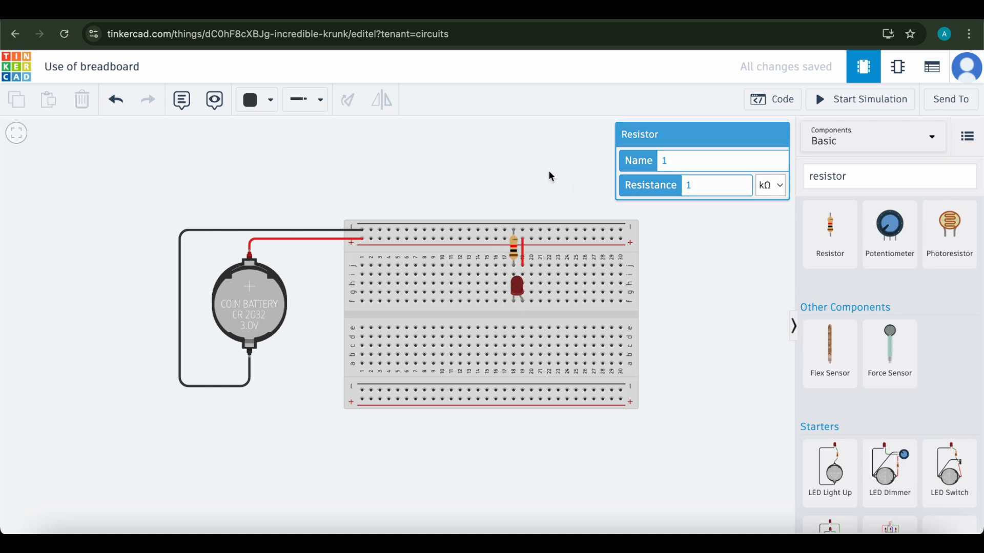
{"action": "left_click", "coordinate": [847, 105]}
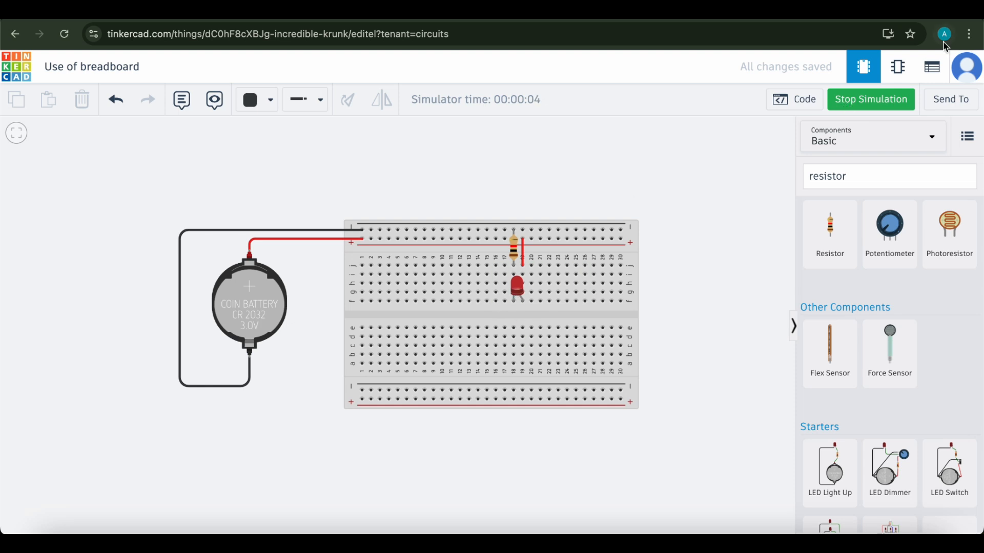
{"action": "left_click", "coordinate": [861, 98]}
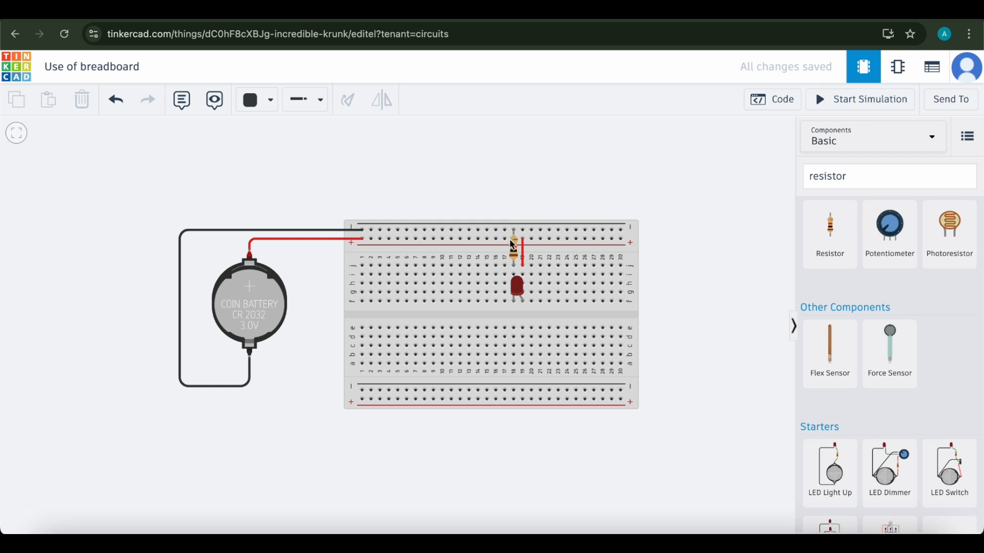
Move the resistor off the breadboard and wire the upper negative rail to row j in column 18 in its place.
{"action": "left_click", "coordinate": [514, 251]}
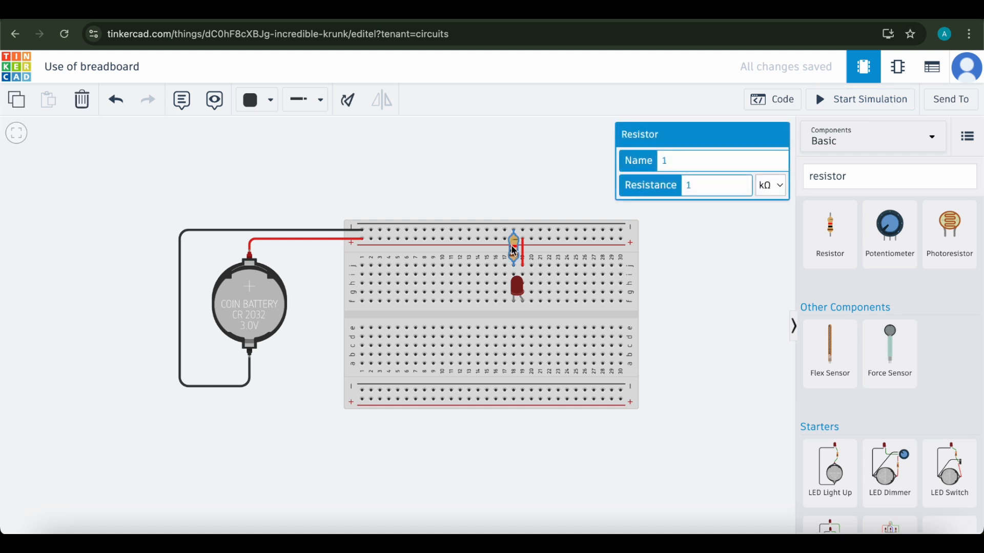
{"action": "left_click_drag", "start_coordinate": [514, 251], "coordinate": [567, 196]}
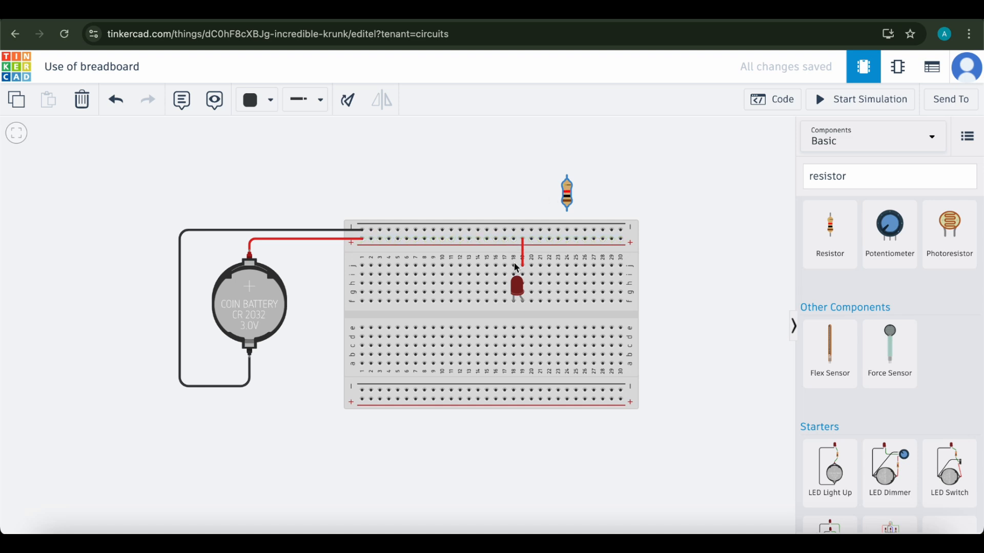
{"action": "left_click", "coordinate": [514, 232]}
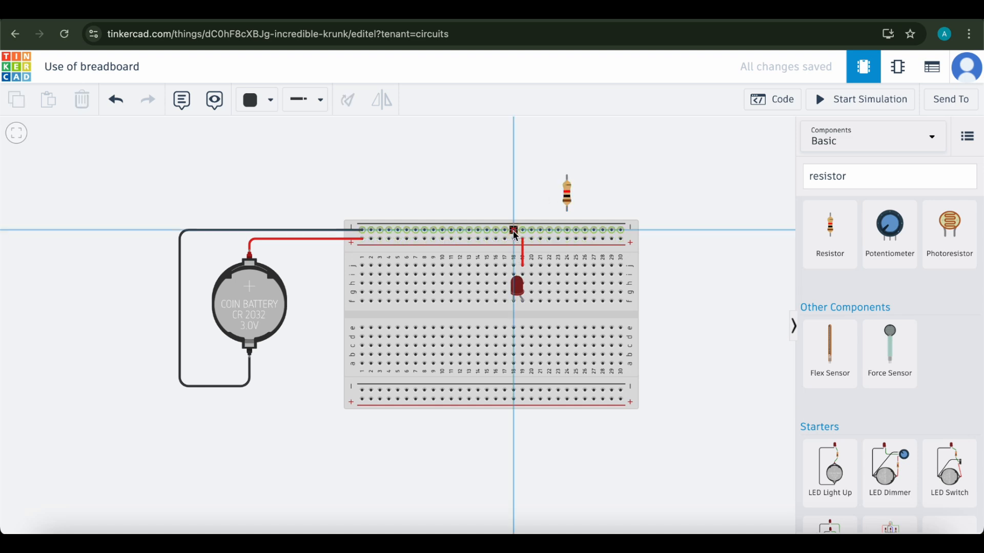
{"action": "left_click", "coordinate": [514, 266]}
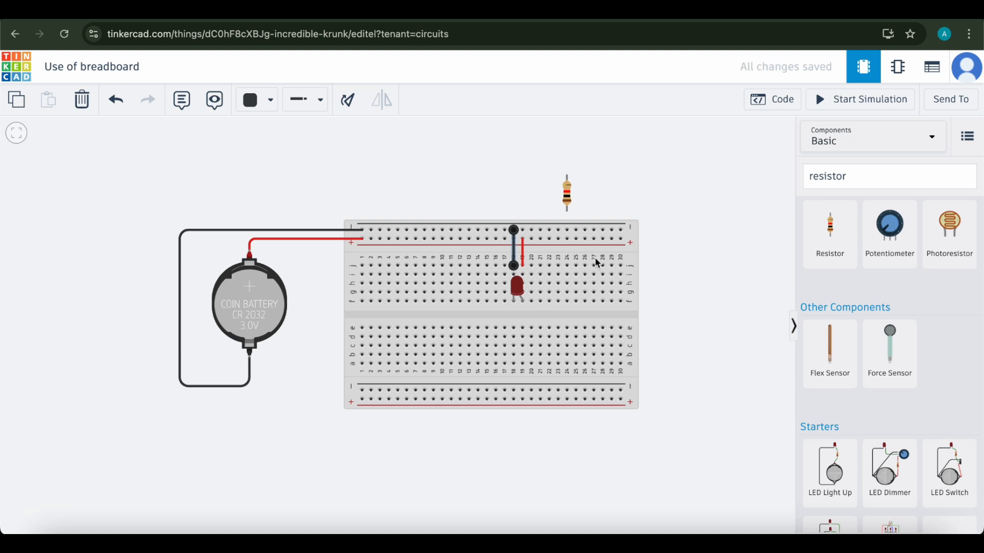
{"action": "left_click", "coordinate": [654, 251]}
Replace the red wire in column 19 with the resistor, running from the upper positive rail to row i.
{"action": "left_click", "coordinate": [523, 257]}
{"action": "key", "text": "Delete"}
{"action": "left_click_drag", "start_coordinate": [568, 203], "coordinate": [527, 265]}
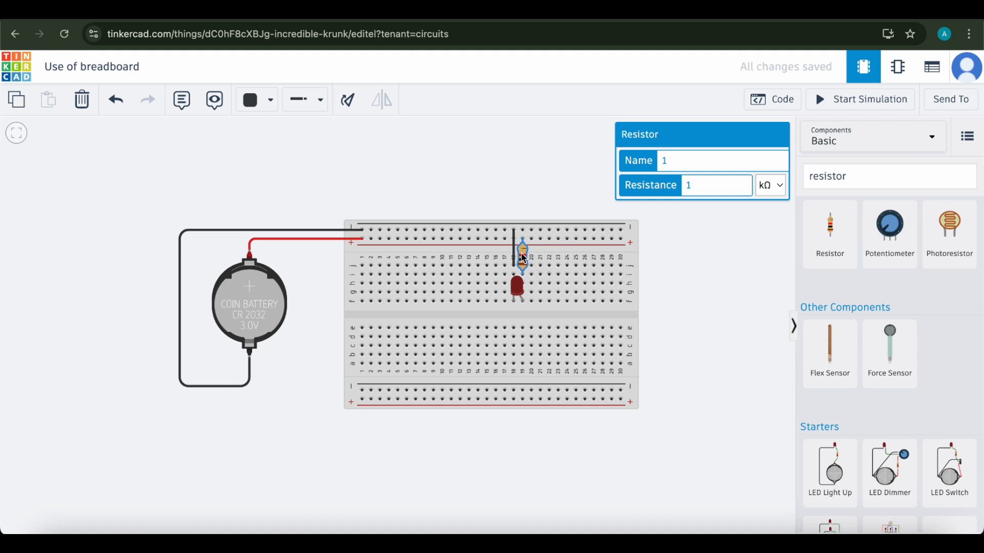
Run the simulation to check the LED with the resistor on its anode side, and stop it.
{"action": "left_click", "coordinate": [688, 252]}
{"action": "left_click", "coordinate": [839, 105]}
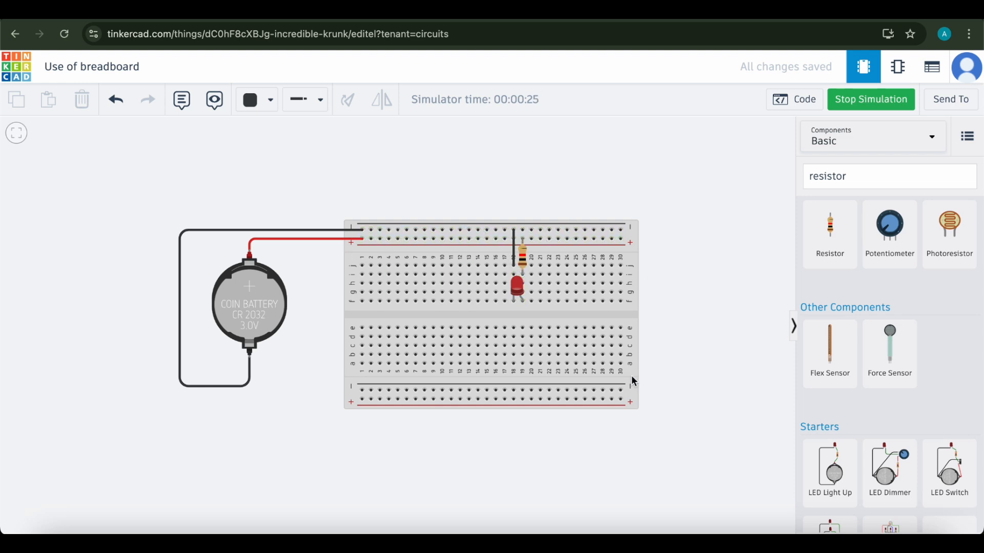
{"action": "left_click", "coordinate": [871, 101]}
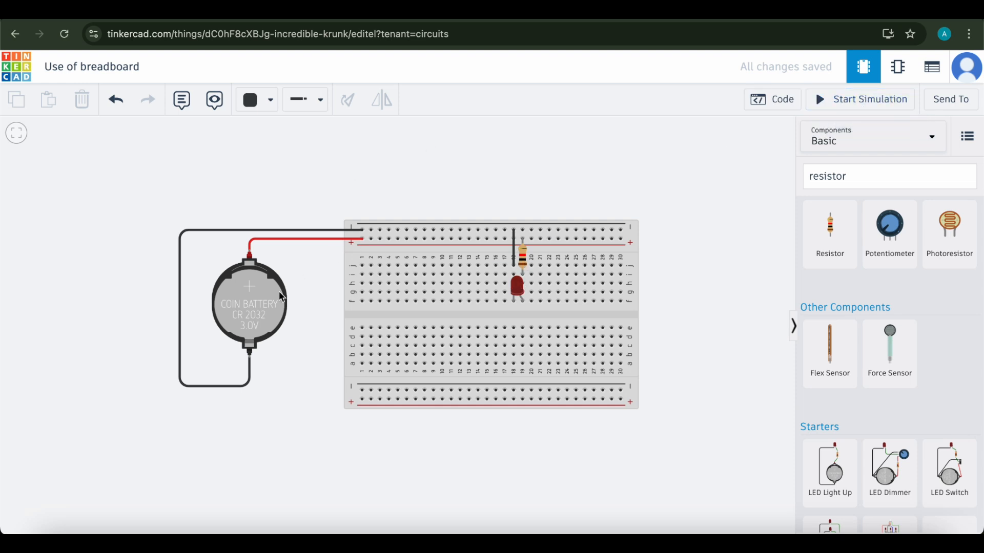
Delete the 3V coin cell battery and search the components for "9v battery".
{"action": "left_click", "coordinate": [260, 310]}
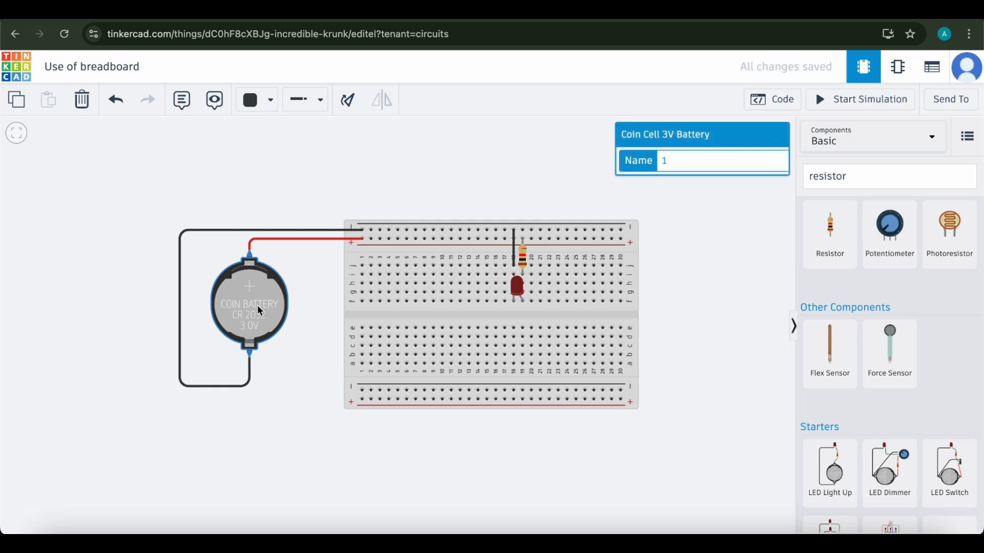
{"action": "key", "text": "Delete"}
{"action": "left_click", "coordinate": [862, 180]}
{"action": "key", "text": "BackSpace"}
{"action": "key", "text": "BackSpace"}
{"action": "key", "text": "BackSpace"}
{"action": "key", "text": "BackSpace"}
{"action": "key", "text": "BackSpace"}
{"action": "key", "text": "BackSpace"}
{"action": "key", "text": "BackSpace"}
{"action": "key", "text": "BackSpace"}
{"action": "type", "text": "batter"}
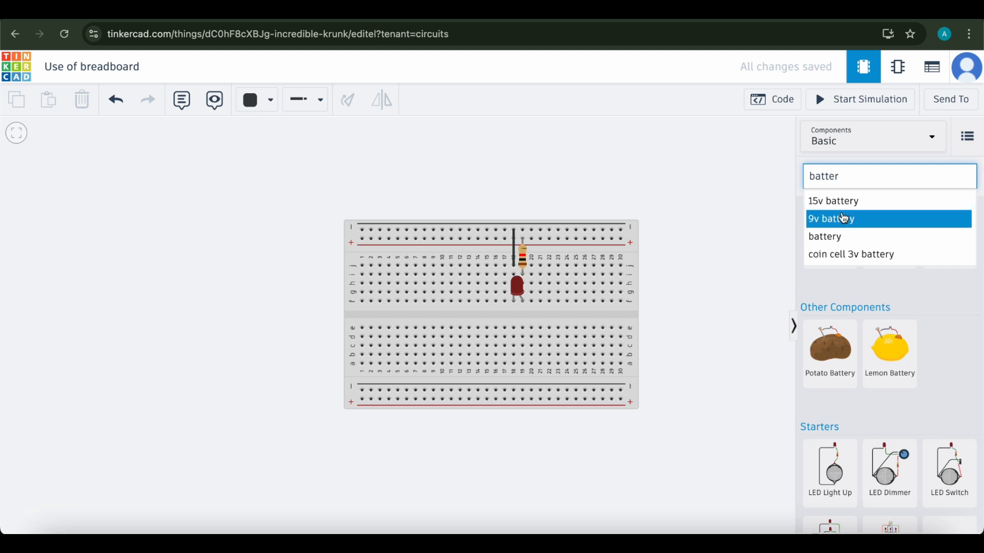
{"action": "left_click", "coordinate": [839, 226]}
Place a 9V battery to the left of the breadboard and rotate it upright with its terminals facing up.
{"action": "left_click_drag", "start_coordinate": [839, 252], "coordinate": [273, 283]}
{"action": "left_click_drag", "start_coordinate": [365, 285], "coordinate": [189, 288]}
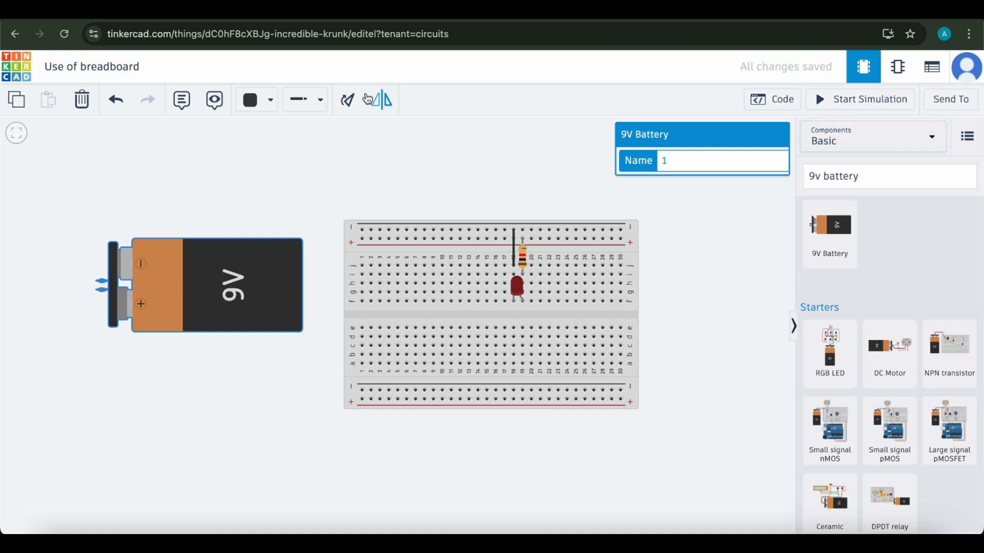
{"action": "left_click", "coordinate": [353, 102]}
{"action": "left_click", "coordinate": [352, 102]}
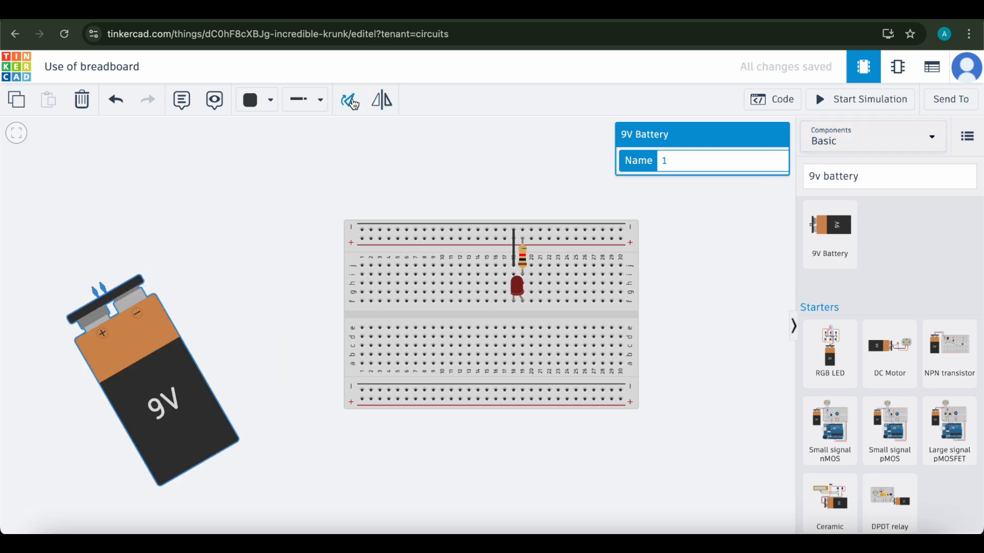
{"action": "left_click", "coordinate": [353, 102]}
{"action": "left_click_drag", "start_coordinate": [77, 421], "coordinate": [205, 400]}
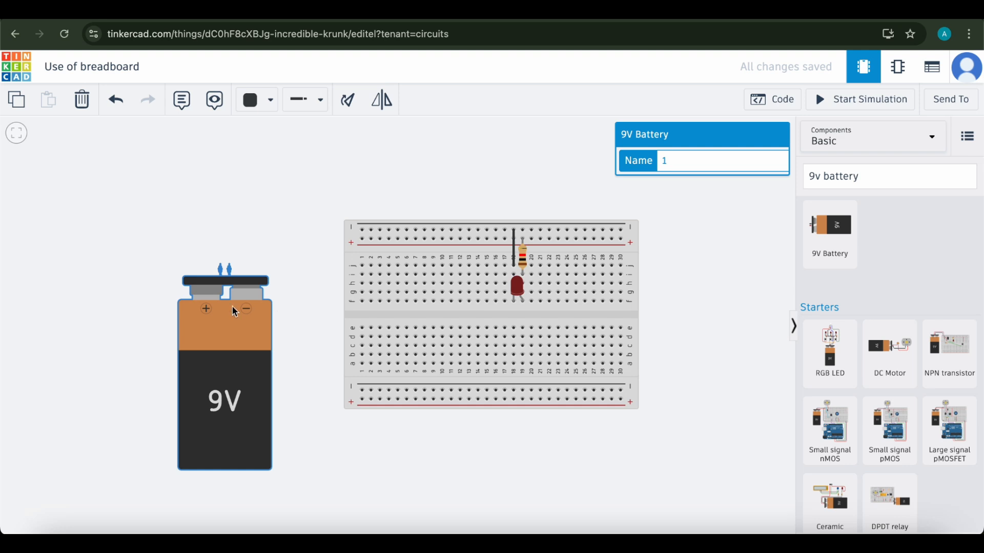
Wire the 9V battery's positive terminal to the first hole of the breadboard's upper positive rail.
{"action": "left_click", "coordinate": [221, 264]}
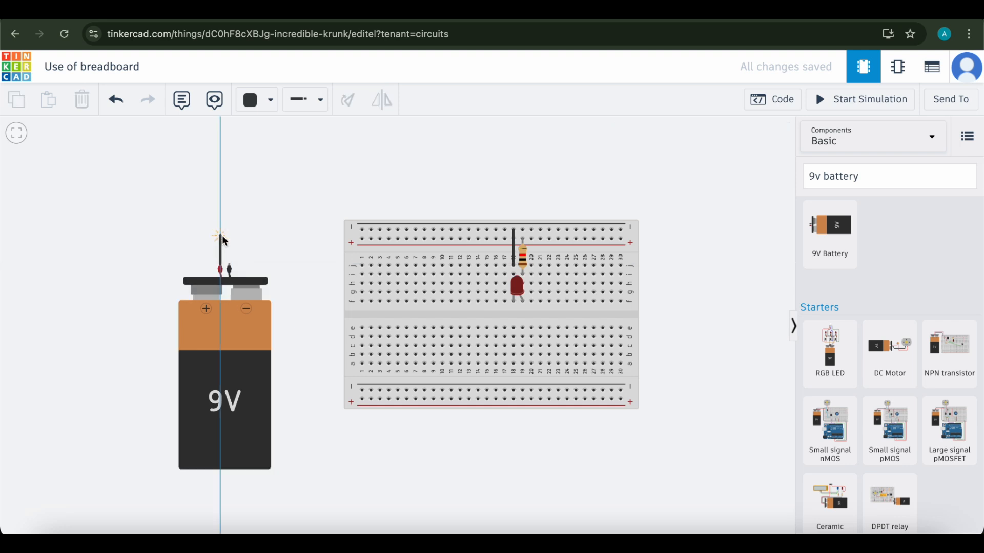
{"action": "left_click", "coordinate": [223, 237]}
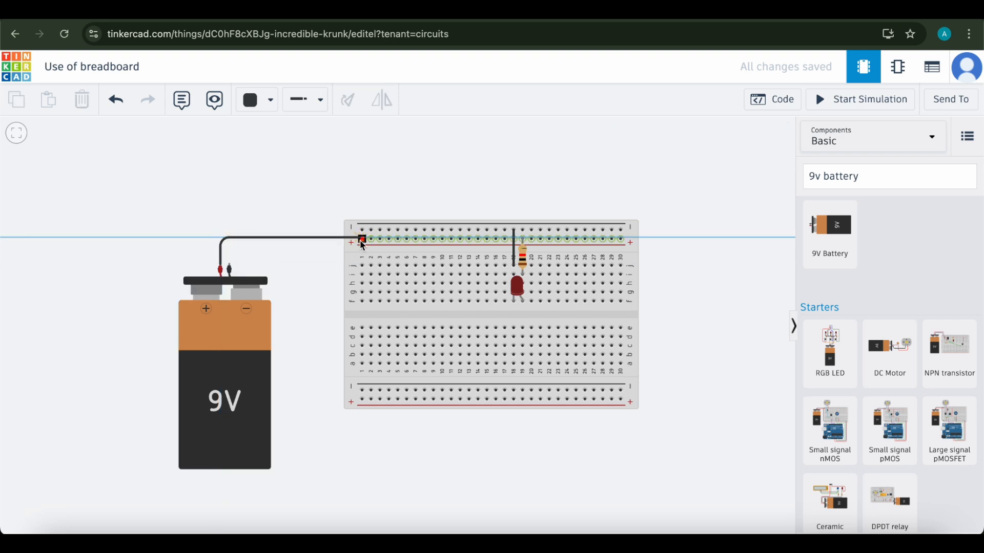
{"action": "left_click", "coordinate": [361, 240]}
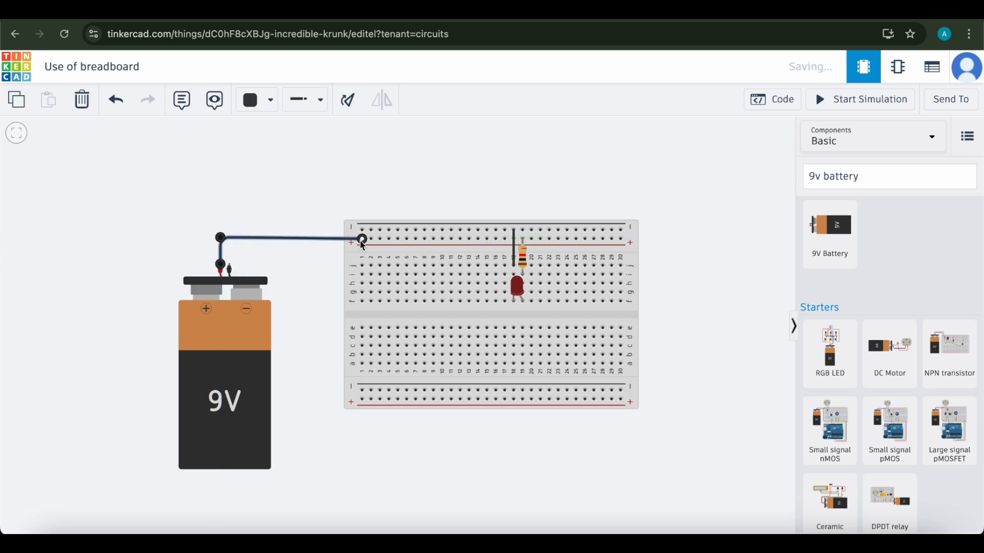
Wire the 9V battery's negative terminal to the first hole of the breadboard's upper negative rail, bending the wire above the battery.
{"action": "left_click", "coordinate": [230, 267]}
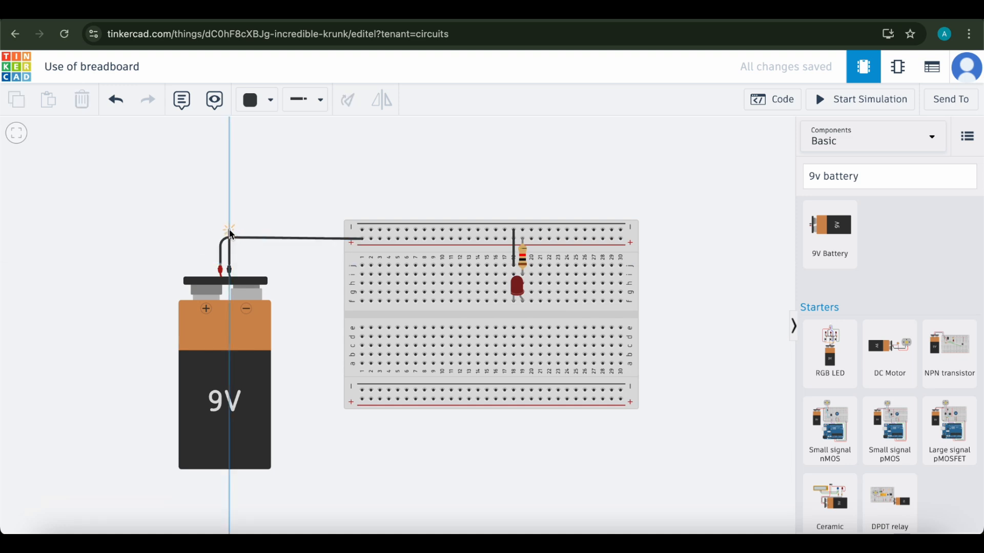
{"action": "left_click", "coordinate": [229, 231]}
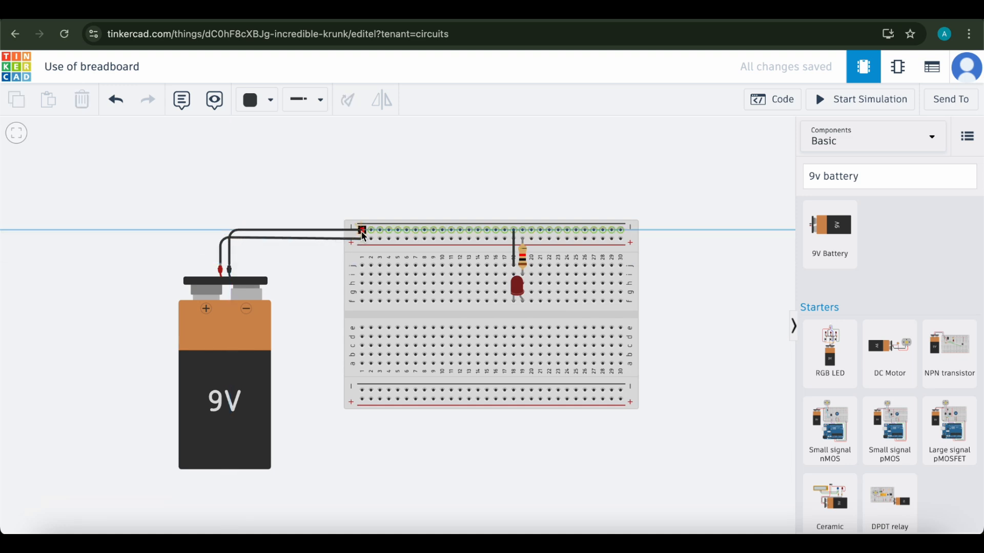
{"action": "left_click", "coordinate": [362, 231]}
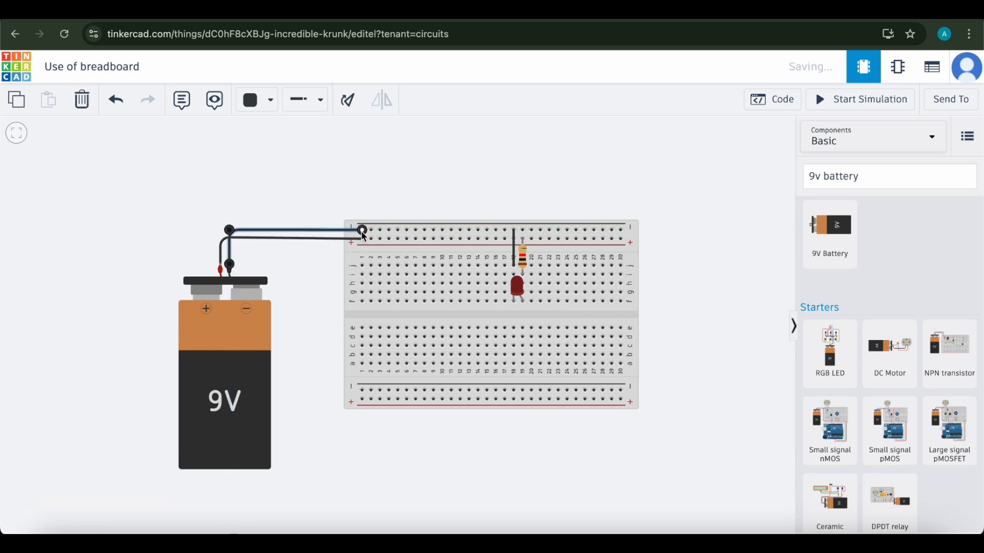
Color the wire between the battery's positive terminal and the positive rail red.
{"action": "left_click", "coordinate": [274, 238]}
{"action": "left_click", "coordinate": [264, 100]}
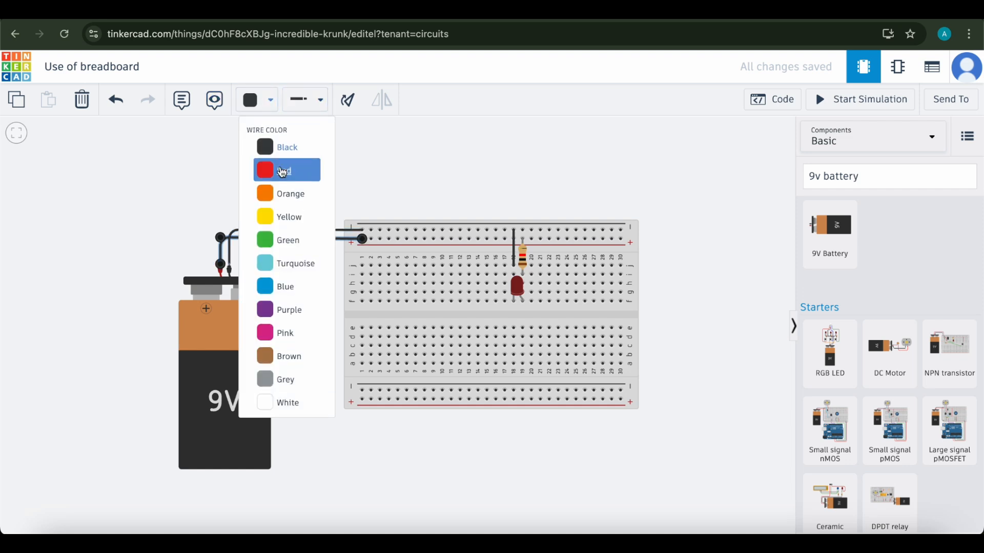
{"action": "left_click", "coordinate": [281, 170]}
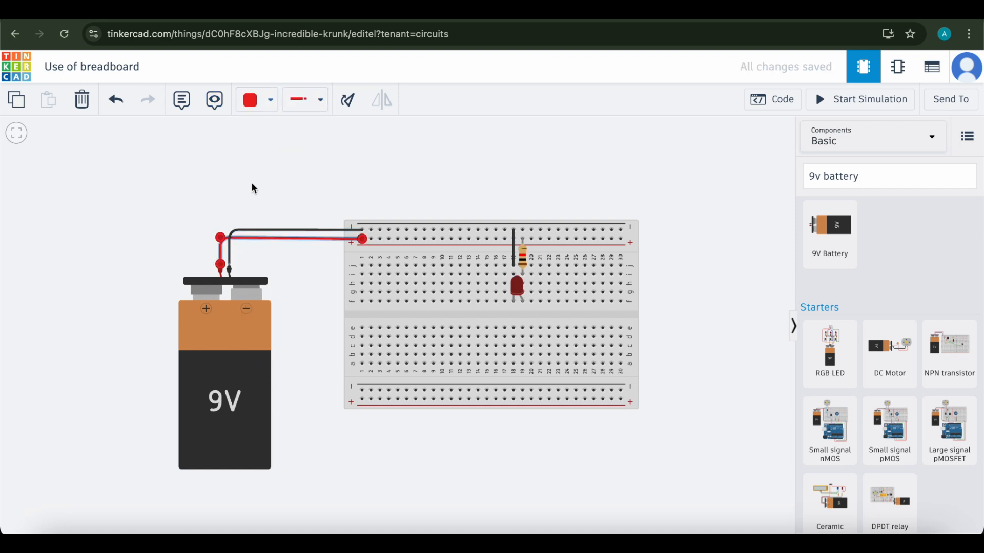
{"action": "left_click", "coordinate": [254, 188]}
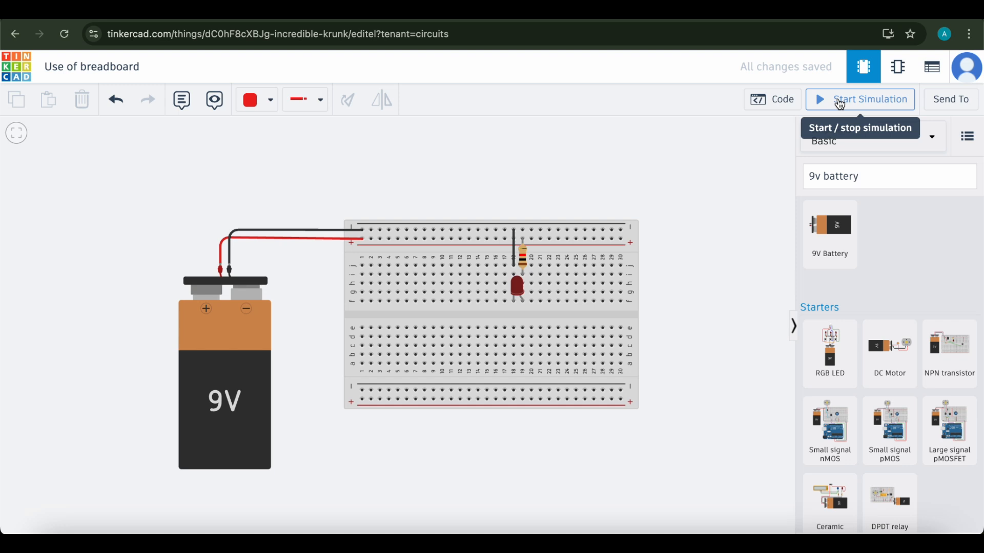
Run the simulation to check the LED powered by the 9V battery, and stop it.
{"action": "left_click", "coordinate": [840, 104]}
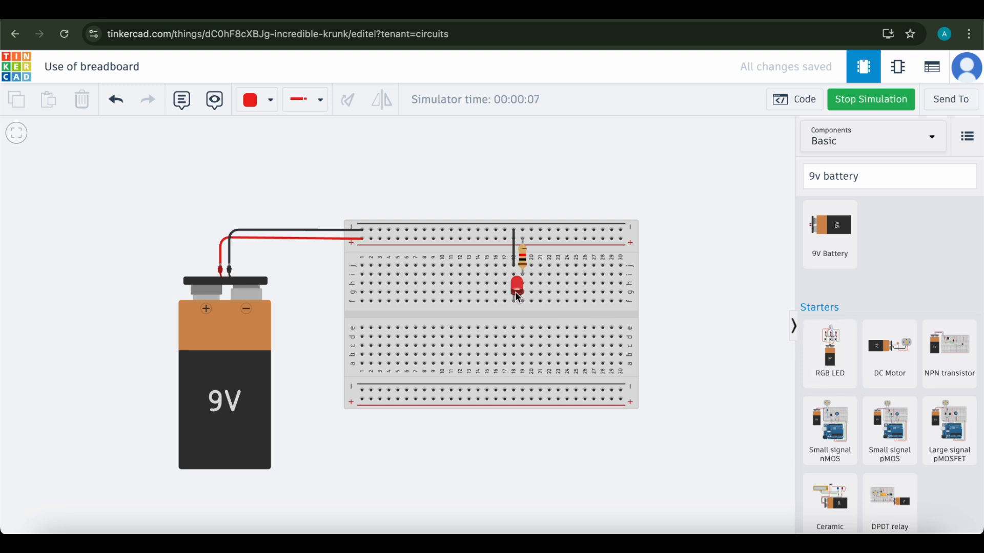
{"action": "left_click", "coordinate": [877, 105]}
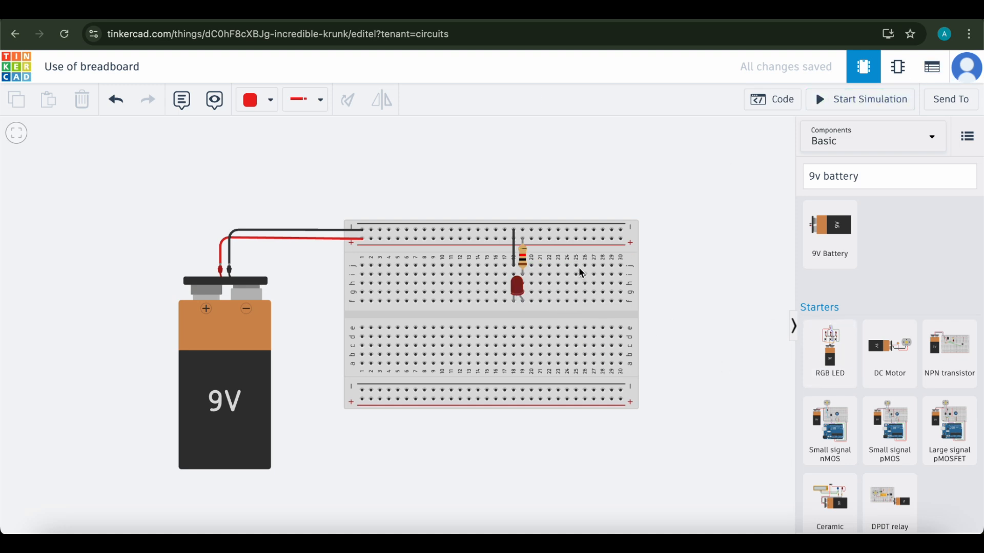
Change the LED's color to blue and start the simulation to test it.
{"action": "left_click", "coordinate": [521, 288]}
{"action": "left_click", "coordinate": [756, 186]}
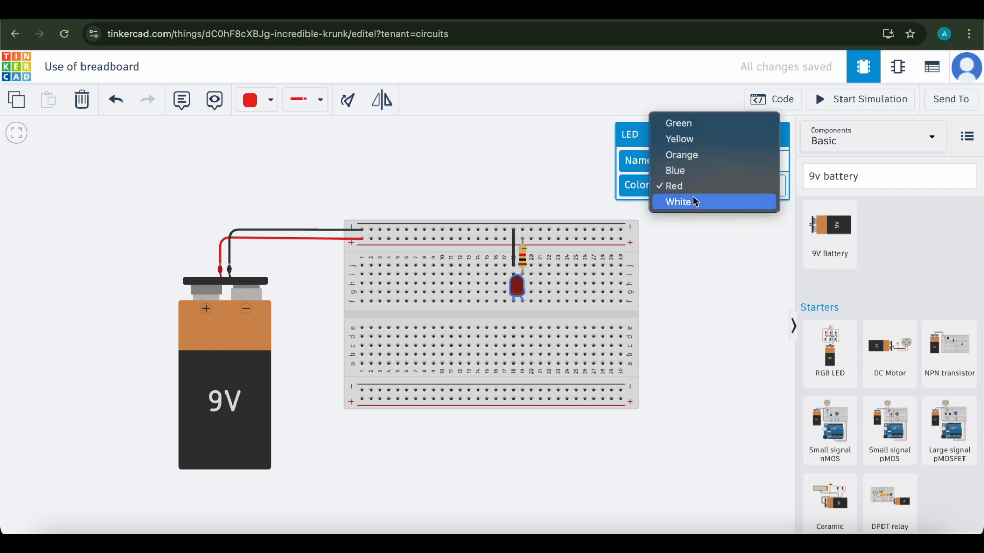
{"action": "left_click", "coordinate": [694, 169]}
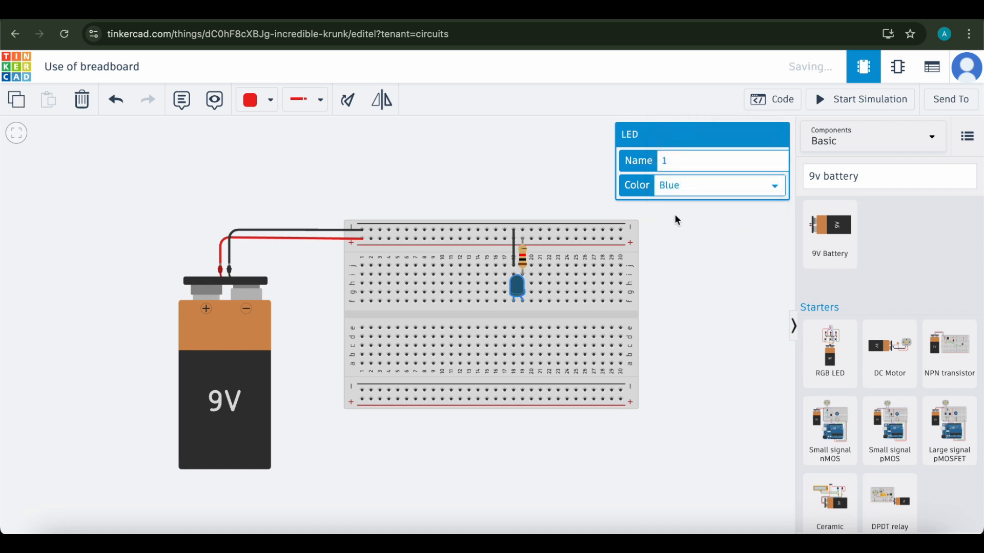
{"action": "left_click", "coordinate": [708, 306]}
{"action": "left_click", "coordinate": [831, 104]}
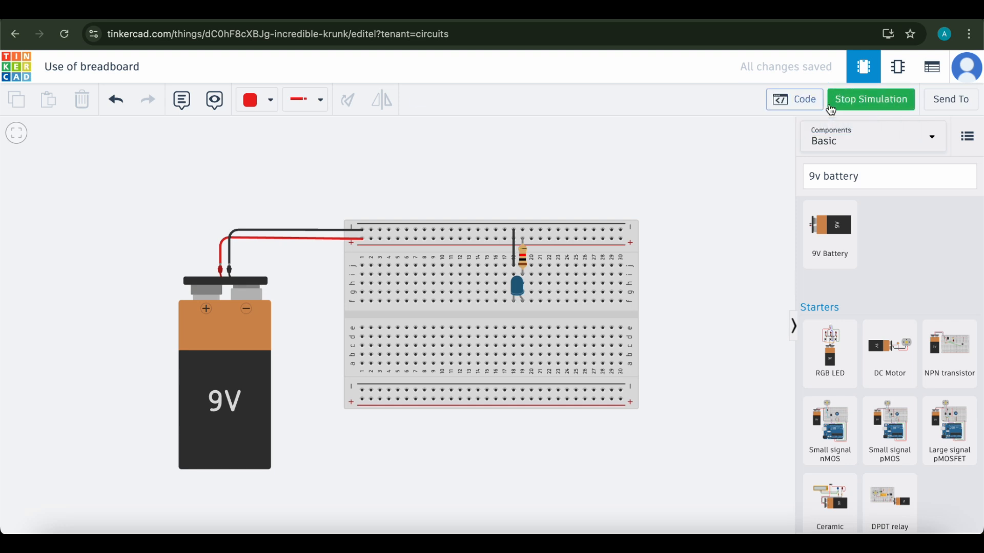